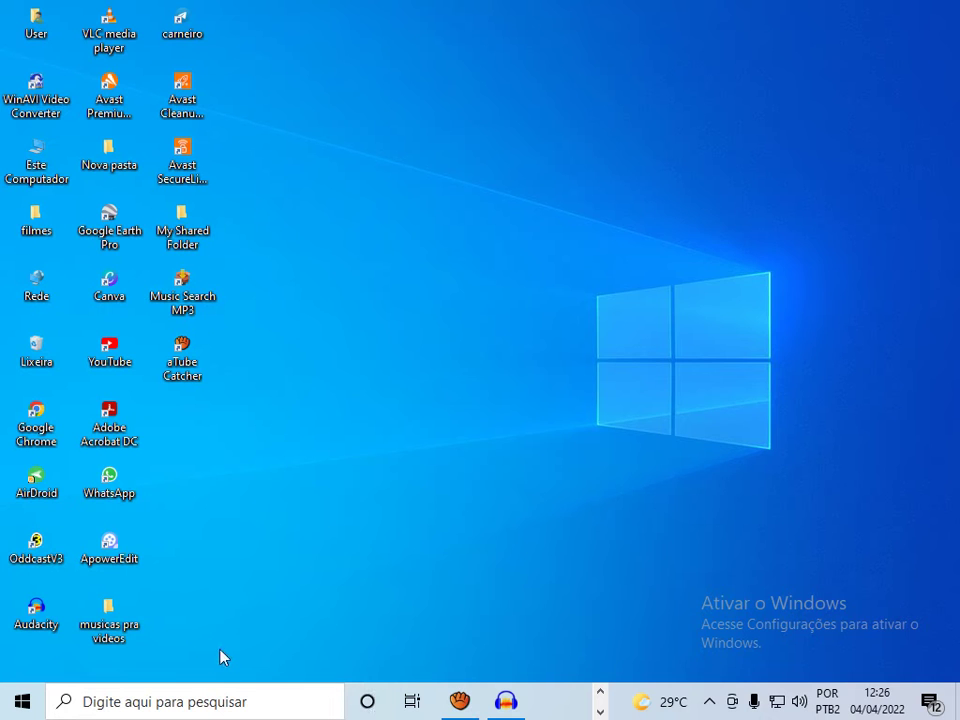
Step: Switch to Audacity and record about 20 seconds of stereo audio from the USB microphone
left_click(506, 703)
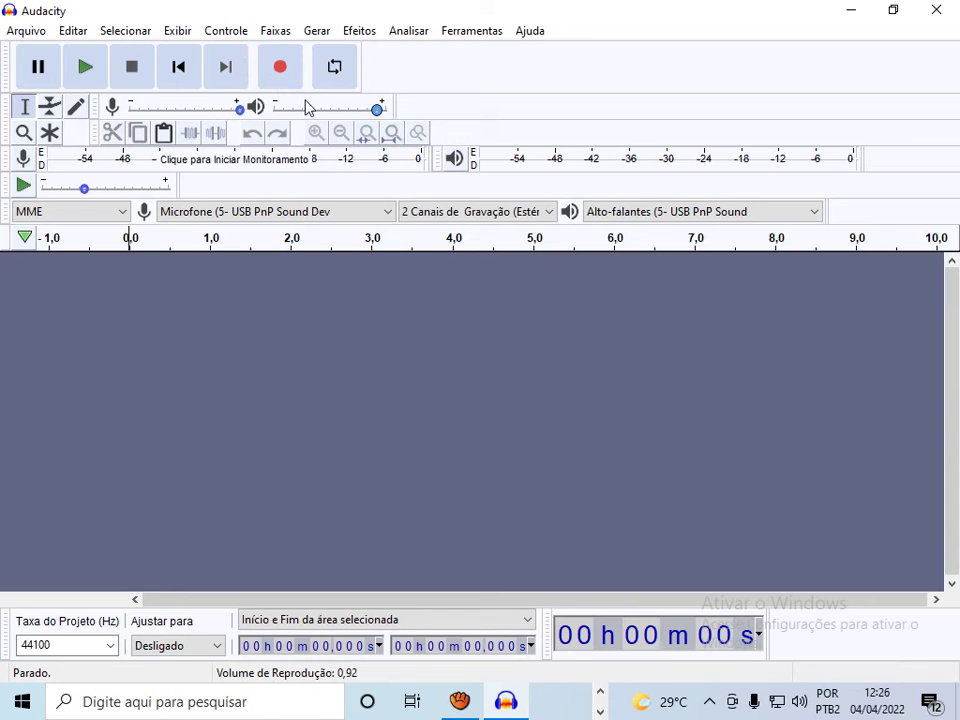
mouse_move(307, 108)
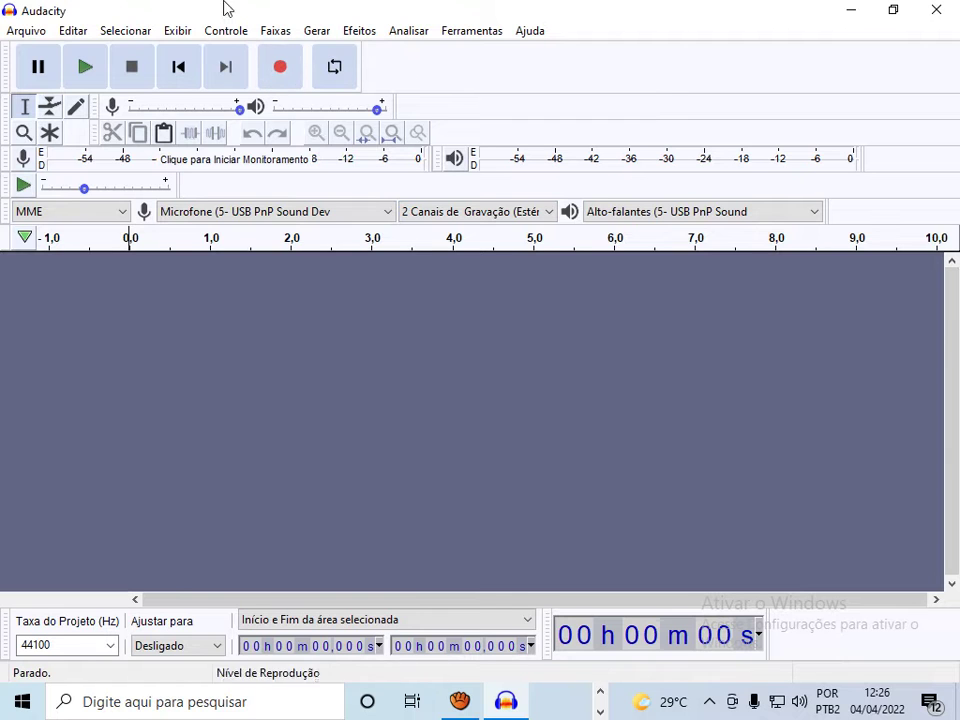
left_click(283, 75)
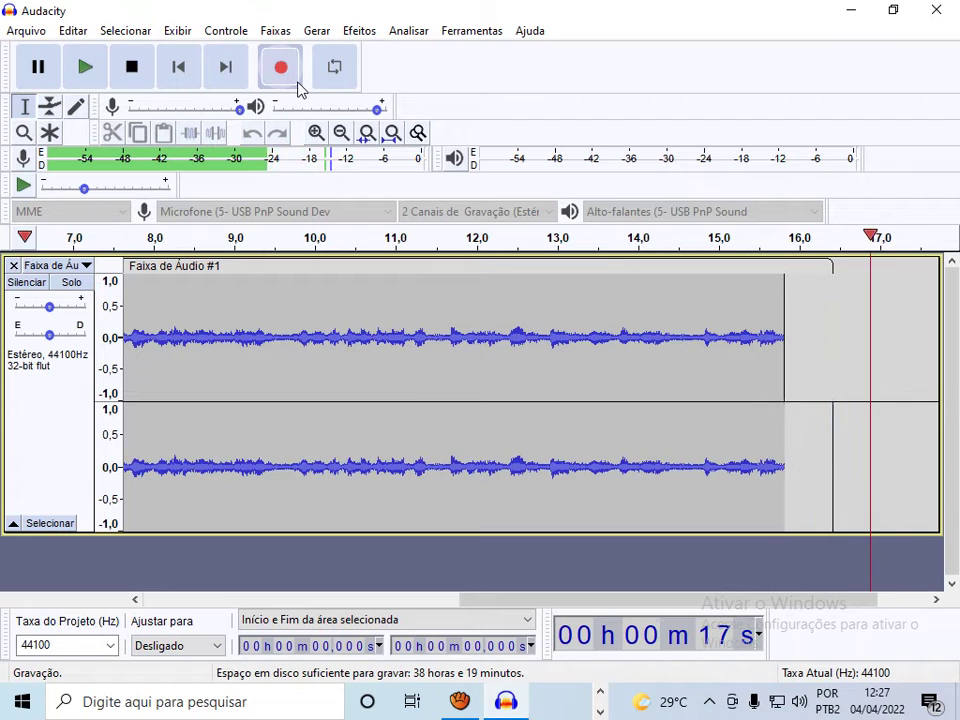
left_click(134, 68)
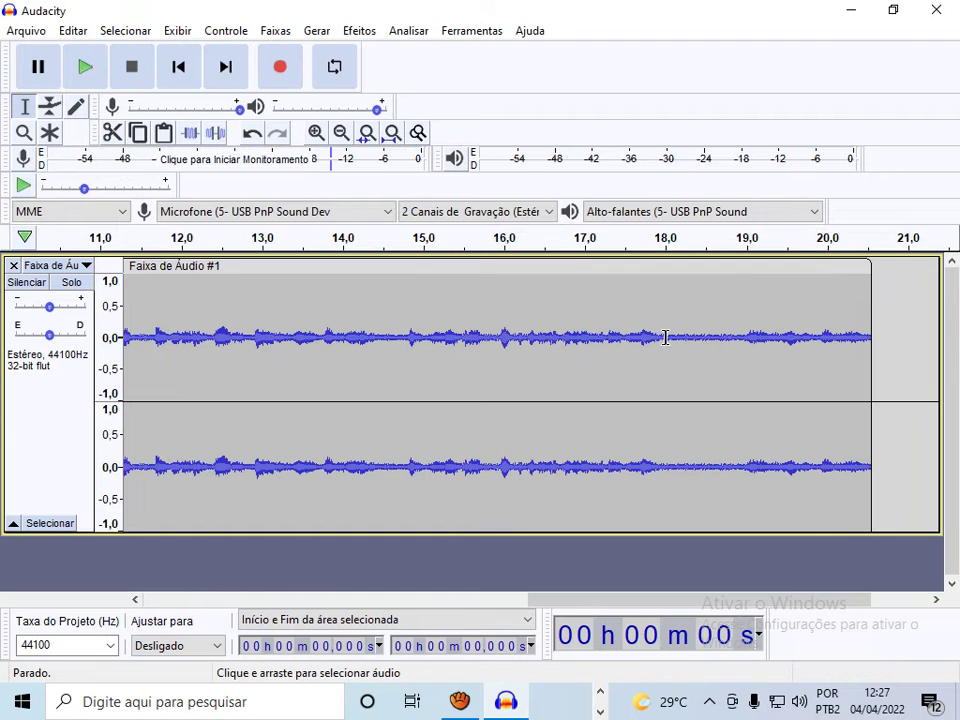
Step: Trim the recording by deleting everything after about 18 s and roughly the first 3 s before the speech starts
left_click_drag(665, 337, 912, 345)
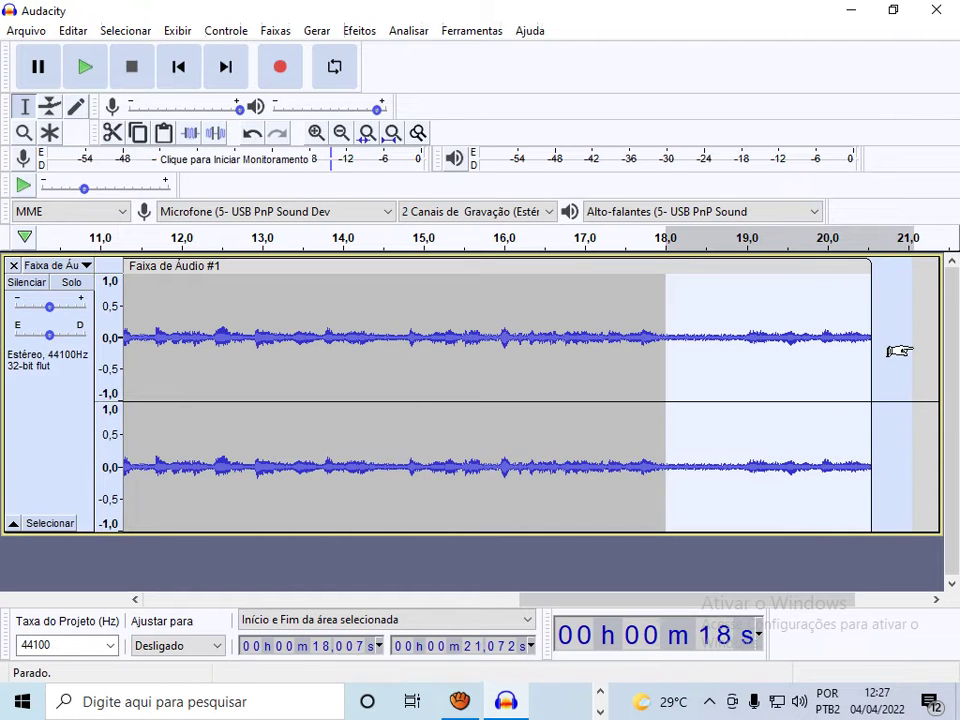
key("Delete")
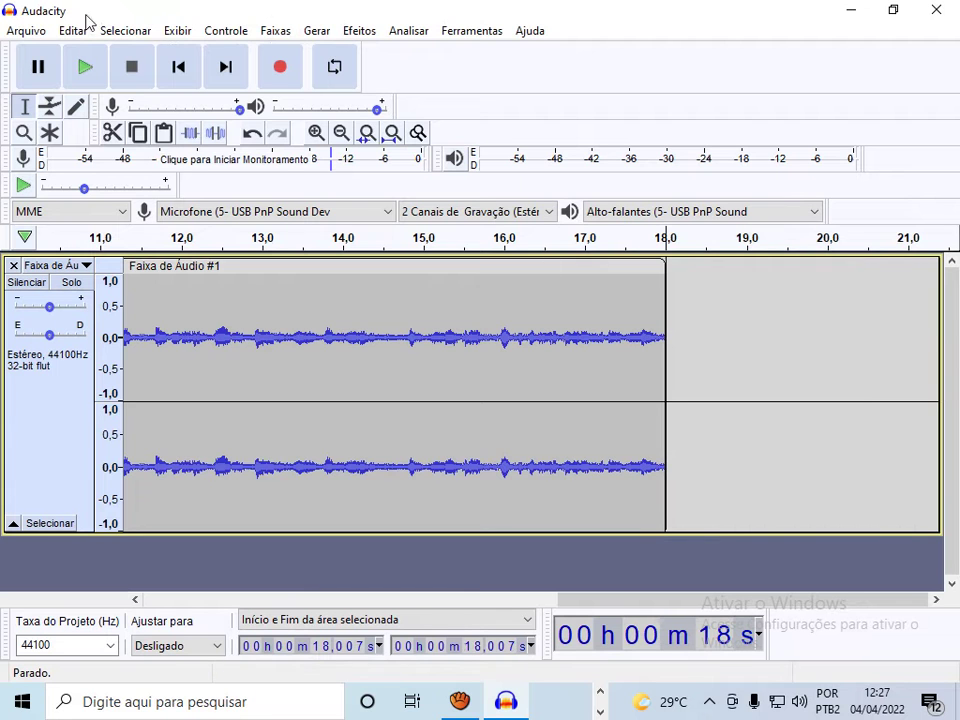
left_click(180, 67)
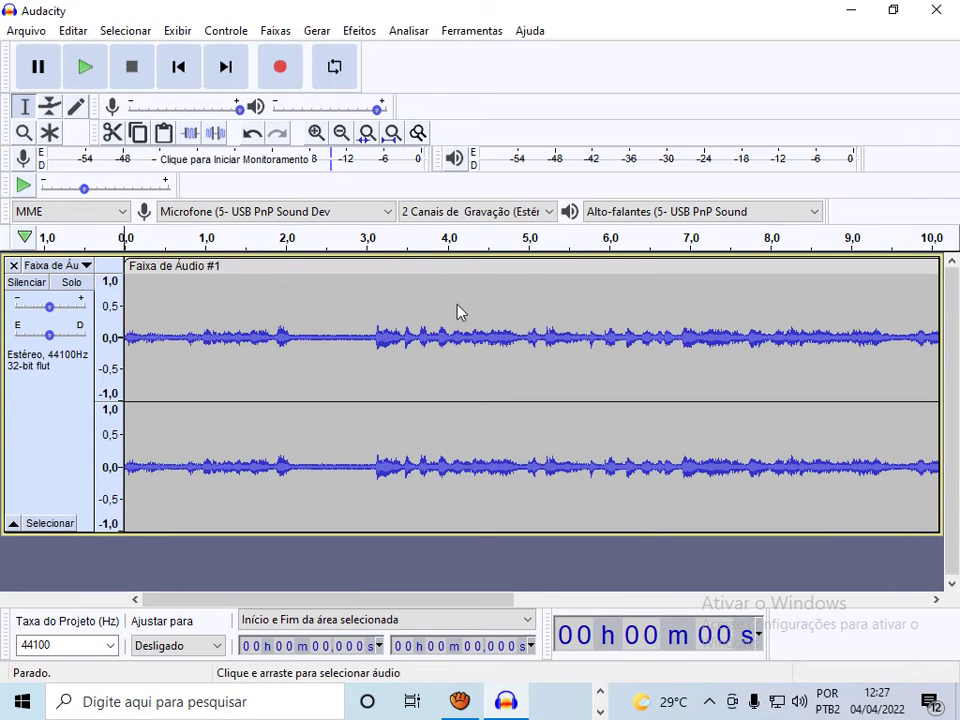
left_click(374, 338)
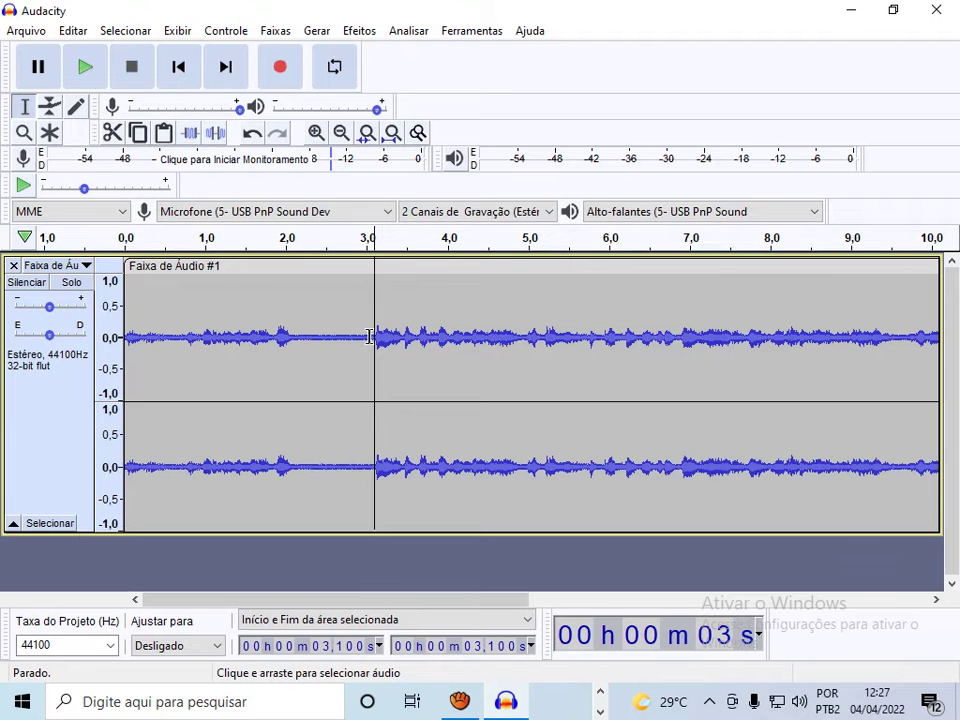
left_click_drag(369, 337, 3, 330)
key("Delete")
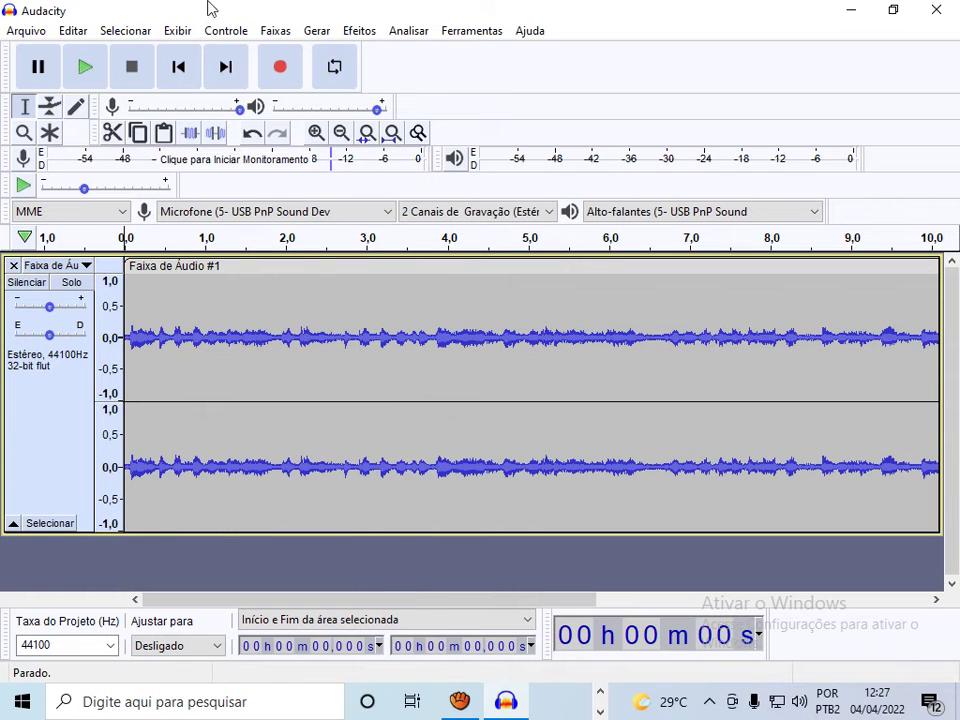
Step: Play back the recording to find the unwanted part and delete the section from about 11.7 to 12.6 s
left_click(85, 66)
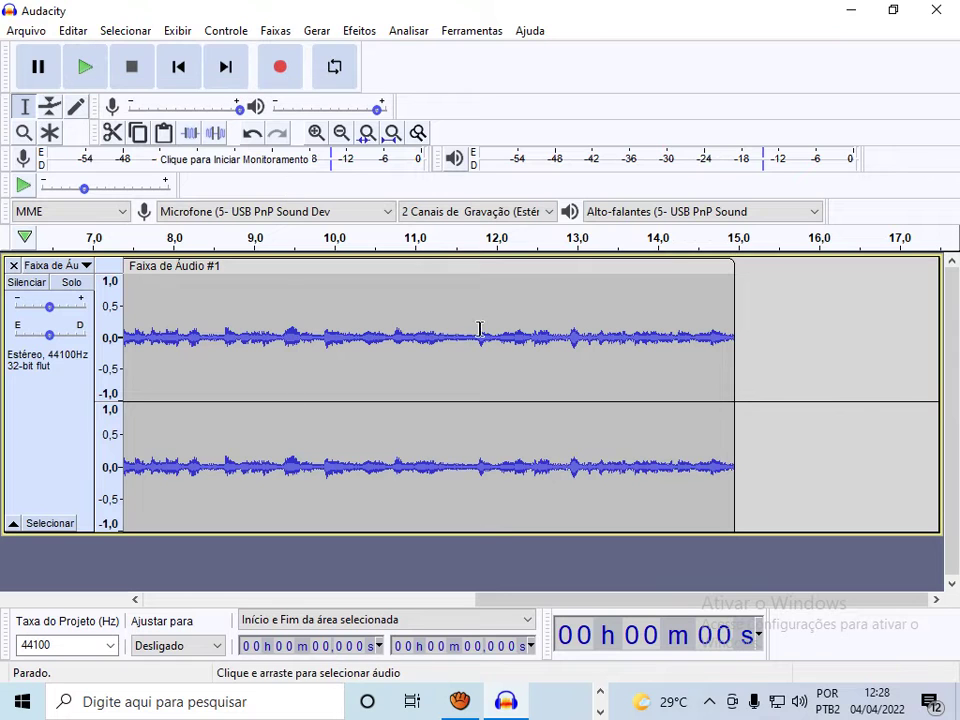
left_click(421, 334)
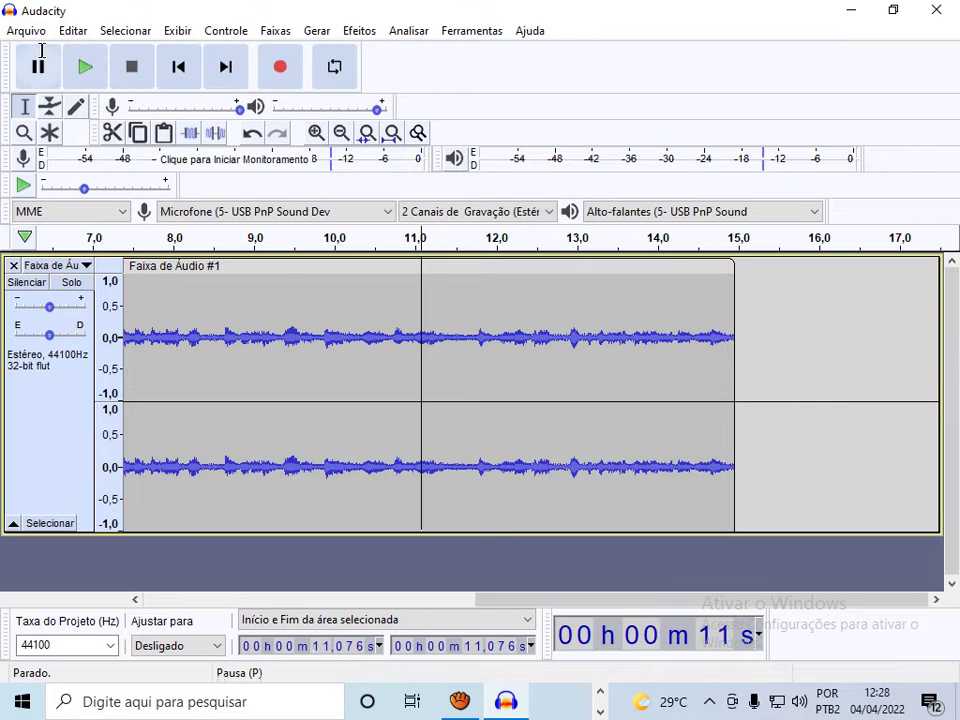
left_click(85, 68)
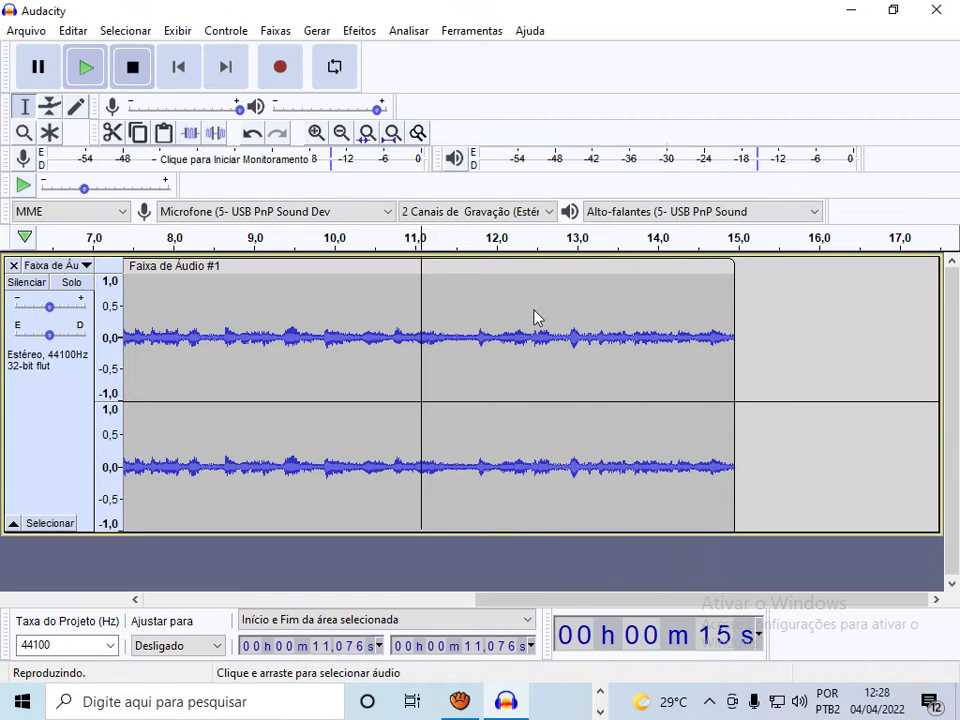
left_click_drag(472, 337, 541, 340)
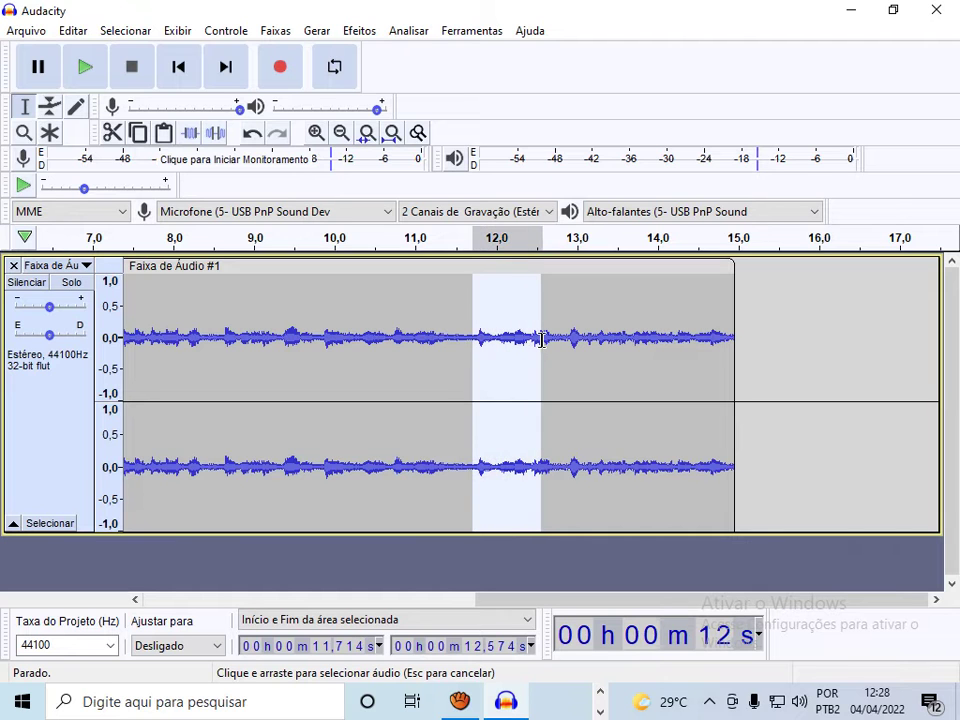
left_click(86, 78)
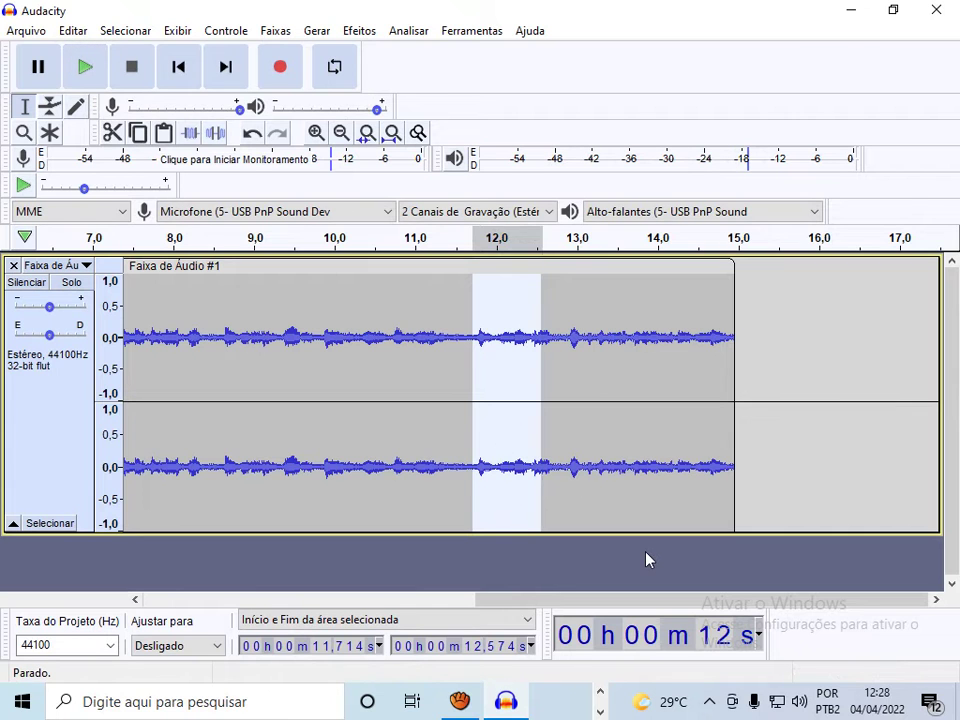
key("Delete")
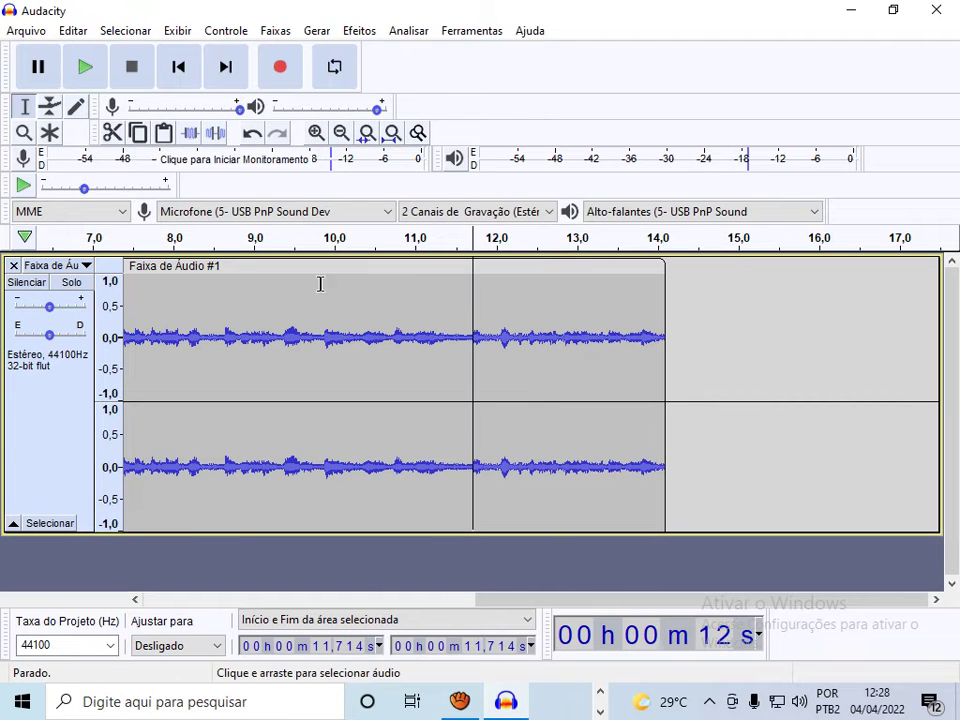
Step: Play on from the cut and delete the leftover fragment from about 11.5 to 11.9 s
left_click(79, 70)
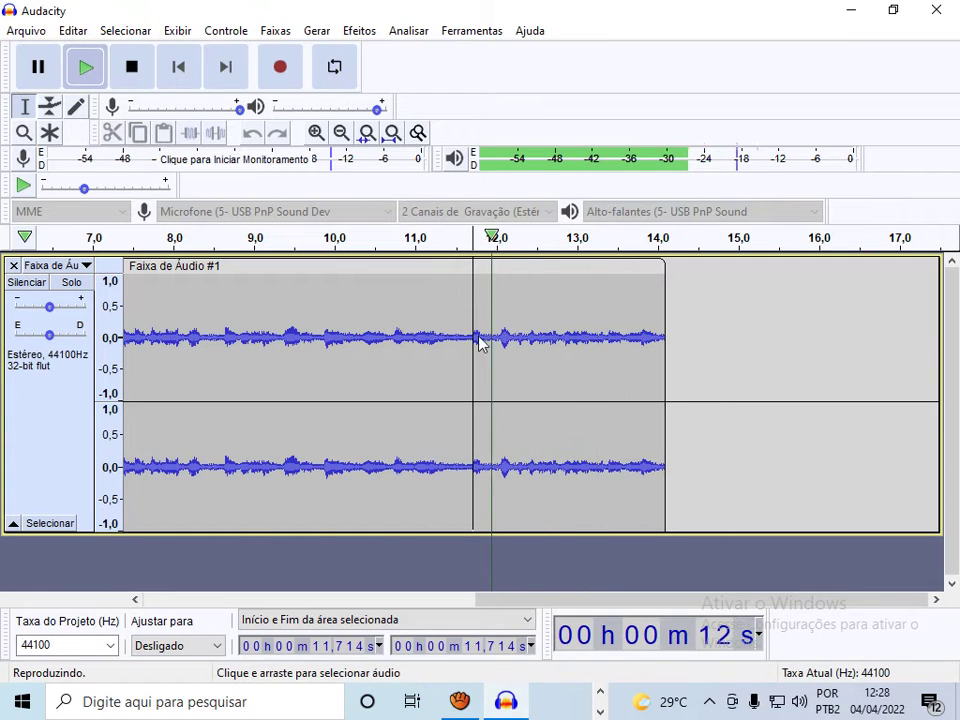
left_click_drag(487, 341, 455, 345)
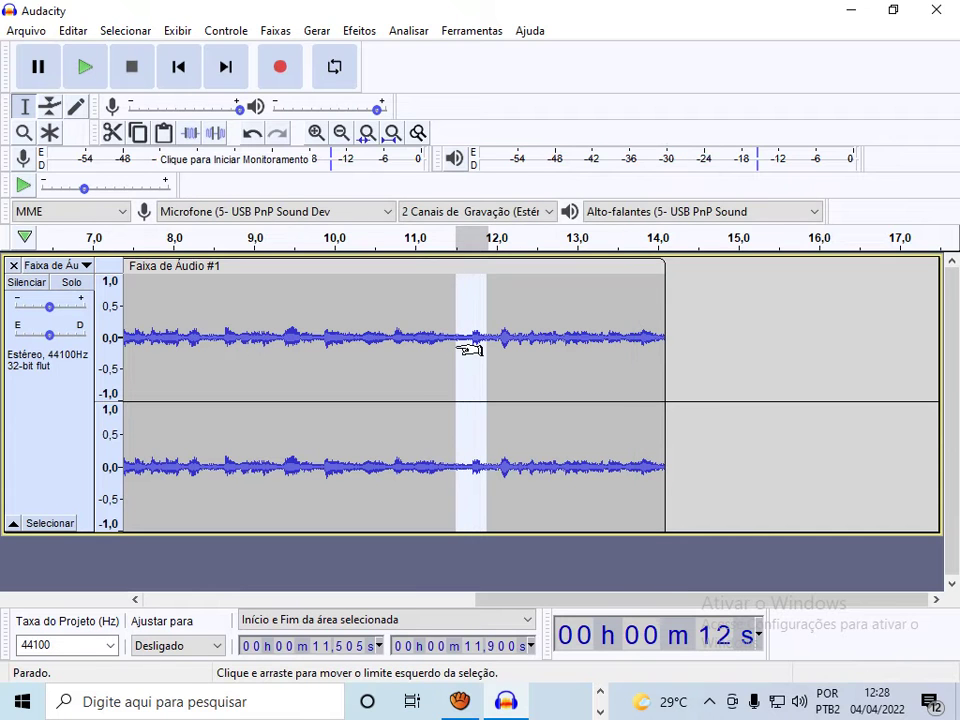
key("Delete")
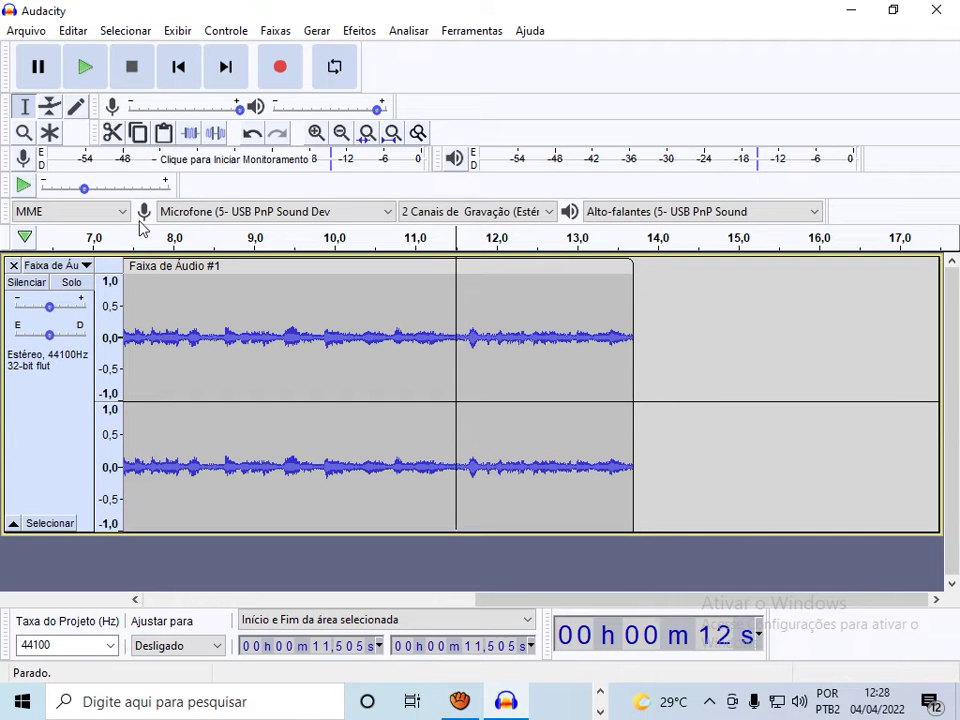
Step: Apply the Bass and Treble effect to the whole recording with bass 0.5 dB, treble 0 dB and volume 0 dB
left_click(178, 66)
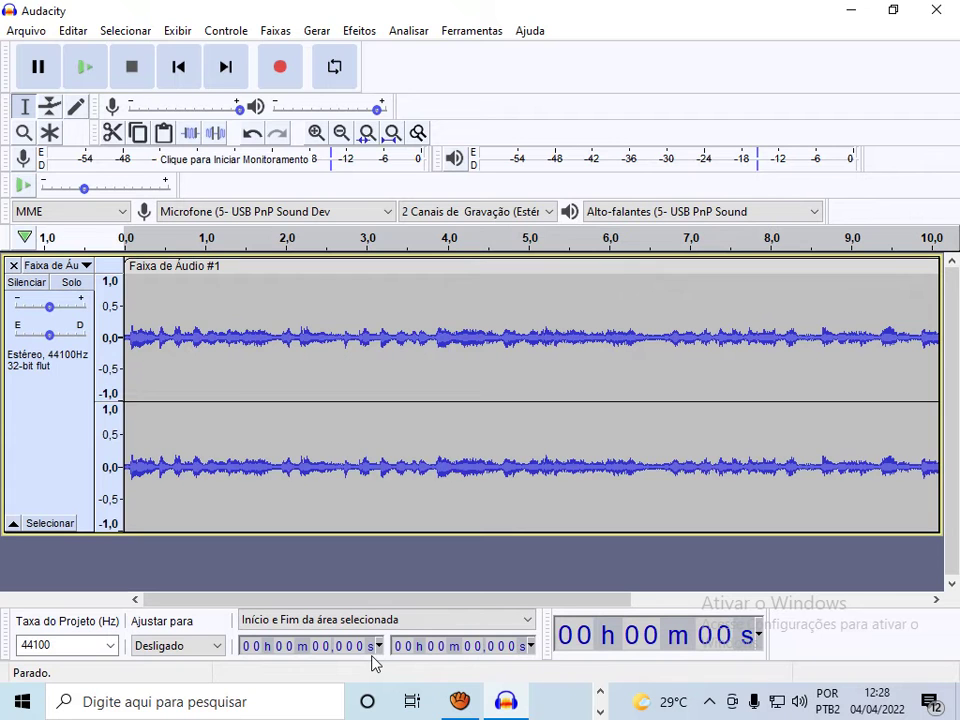
key("ctrl+a")
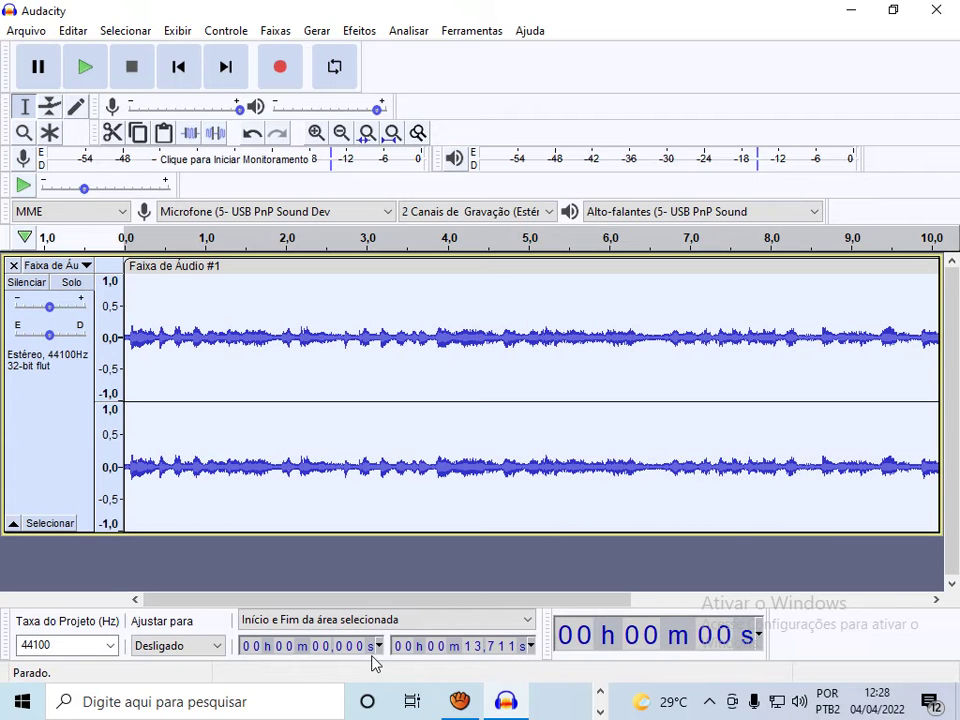
left_click(360, 31)
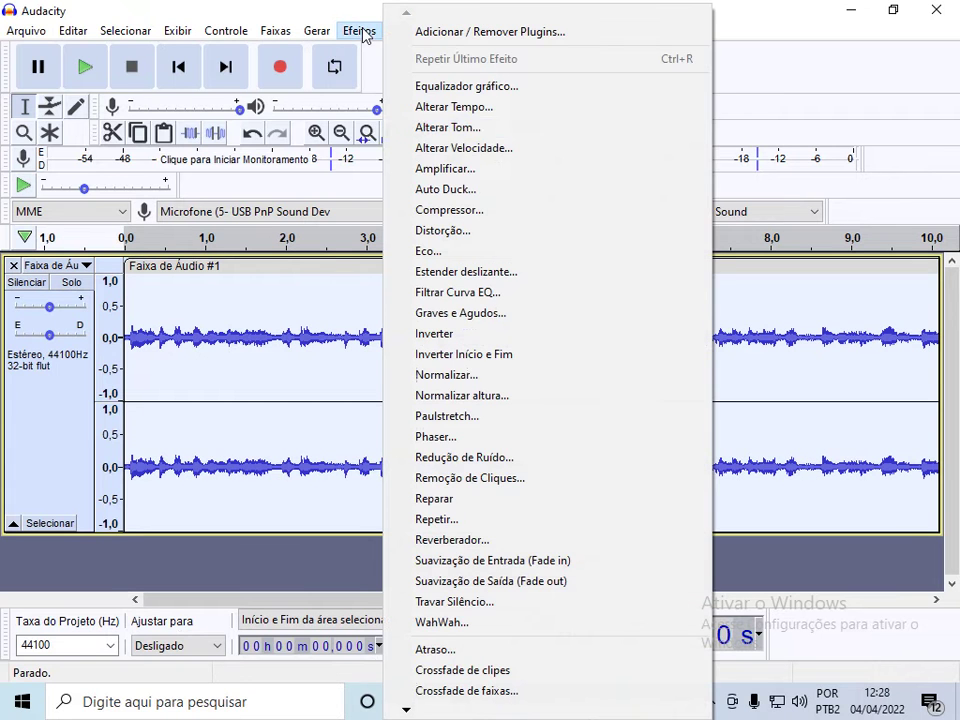
left_click(463, 313)
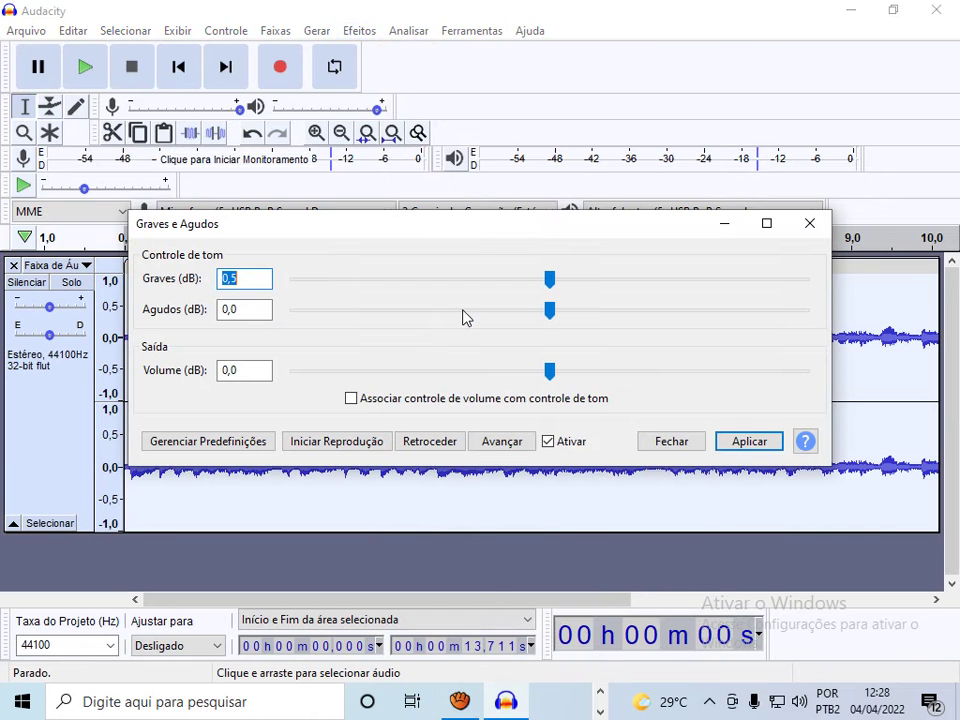
left_click(746, 444)
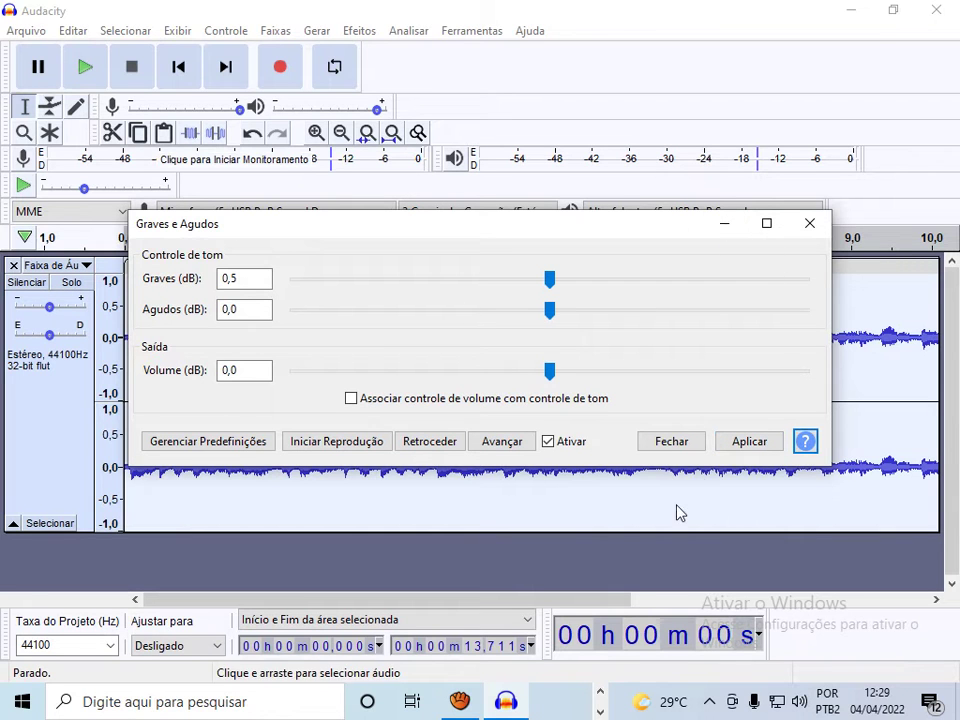
left_click(809, 223)
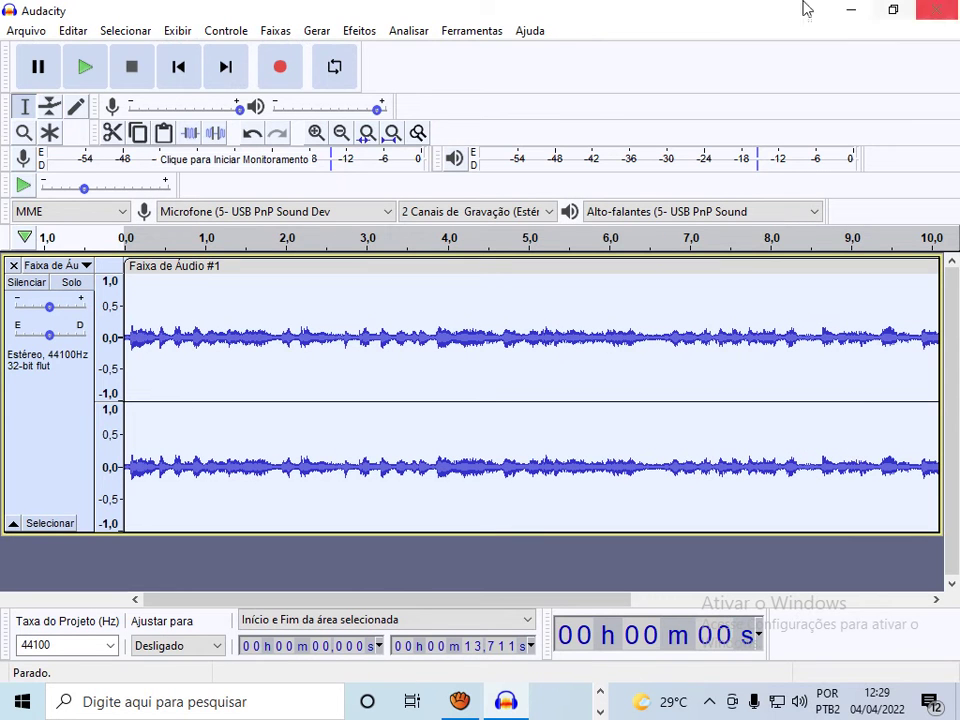
Step: Apply the Compressor effect to the whole recording and play back its first seconds to check the sound
left_click(351, 37)
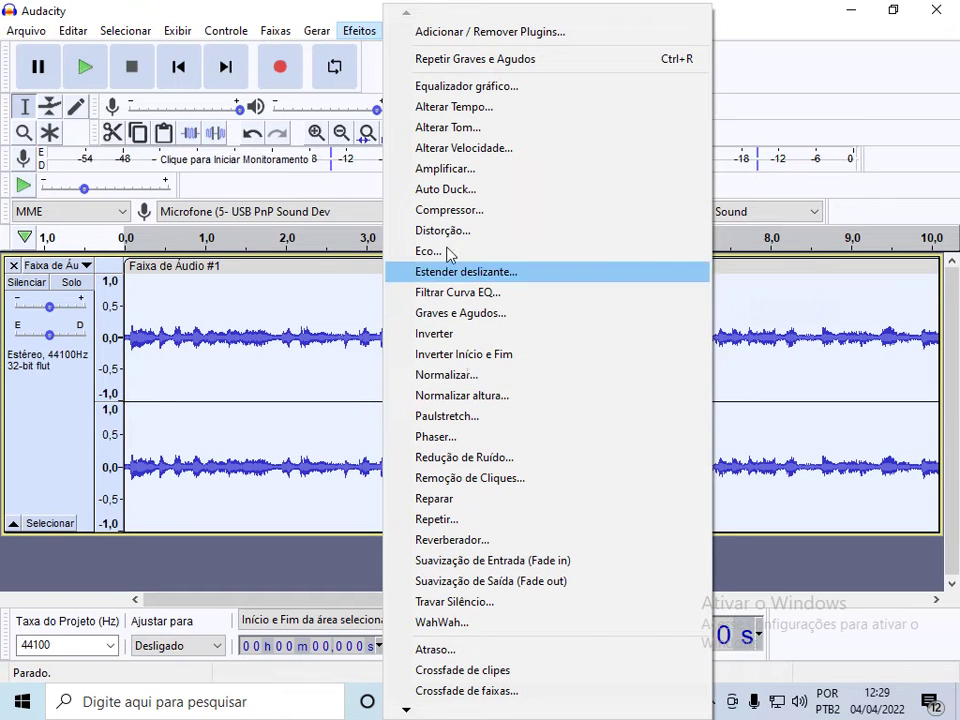
left_click(450, 212)
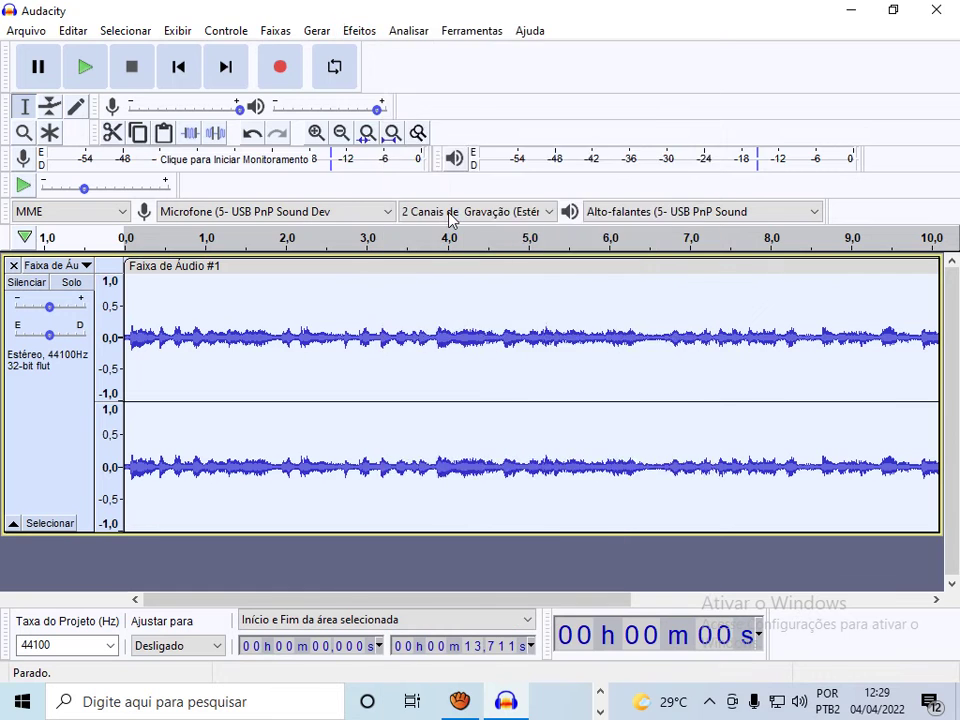
left_click(566, 558)
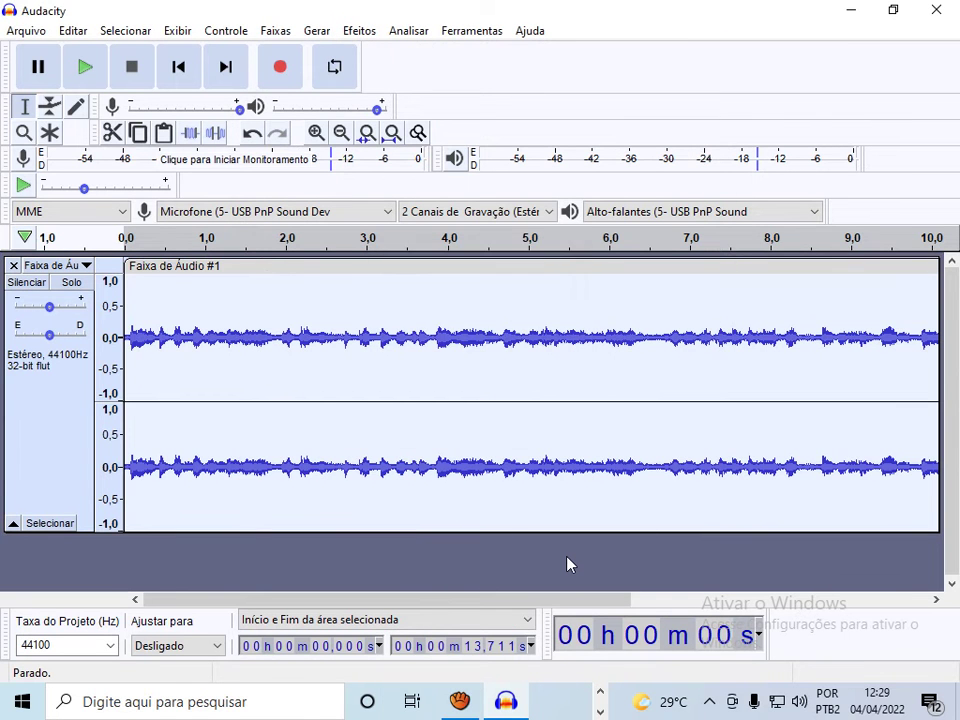
left_click(85, 68)
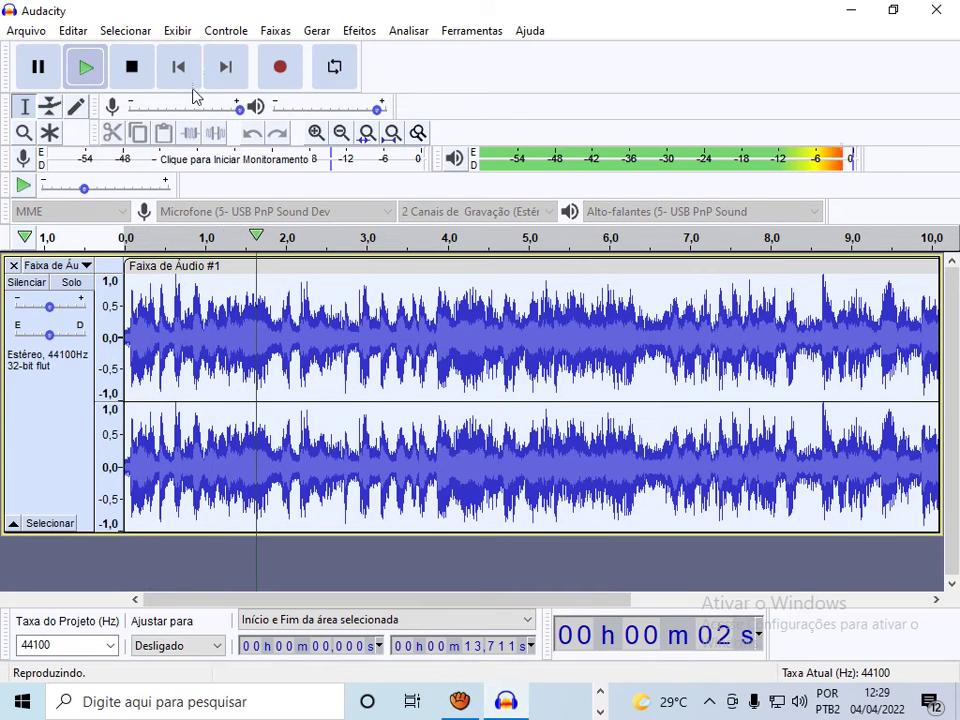
left_click(133, 68)
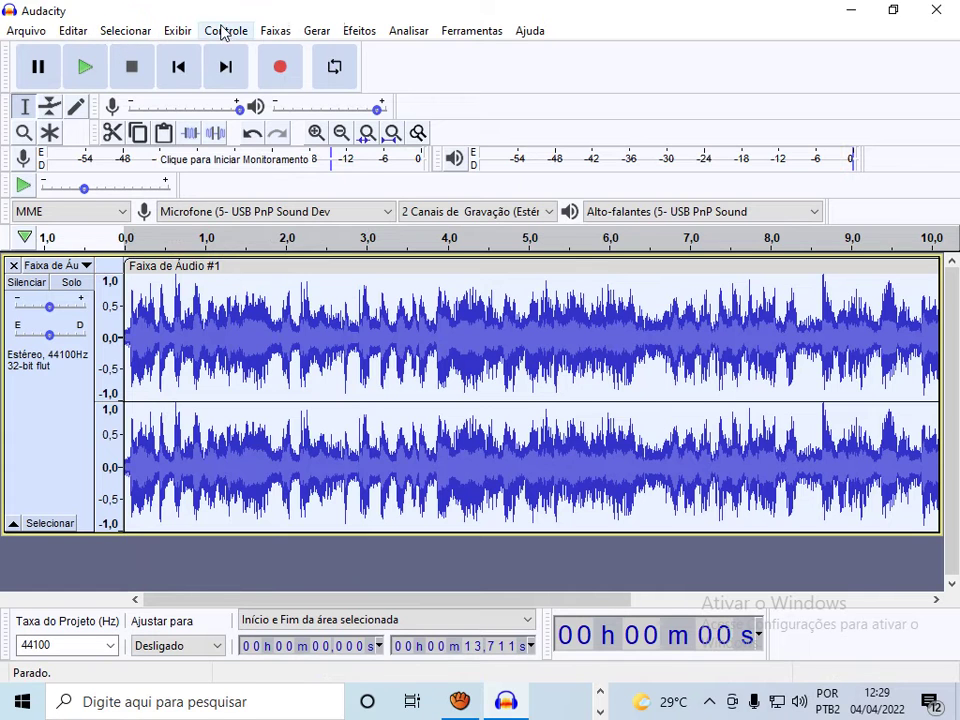
Step: Import the music file "Night Run Away" as a second track and briefly play it together with the voice recording
left_click(27, 31)
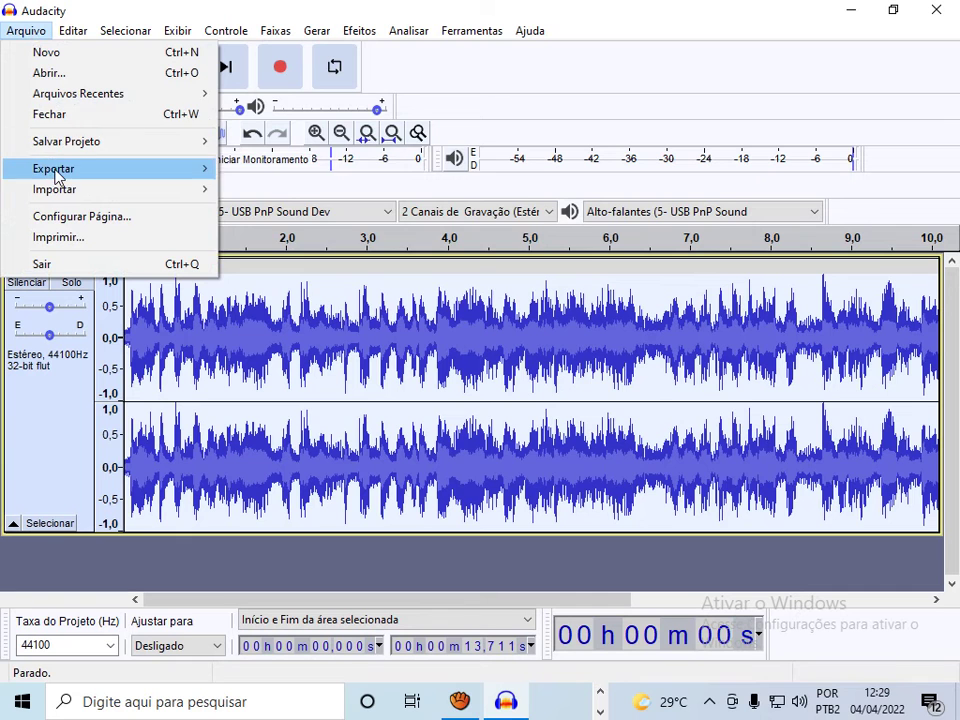
mouse_move(57, 192)
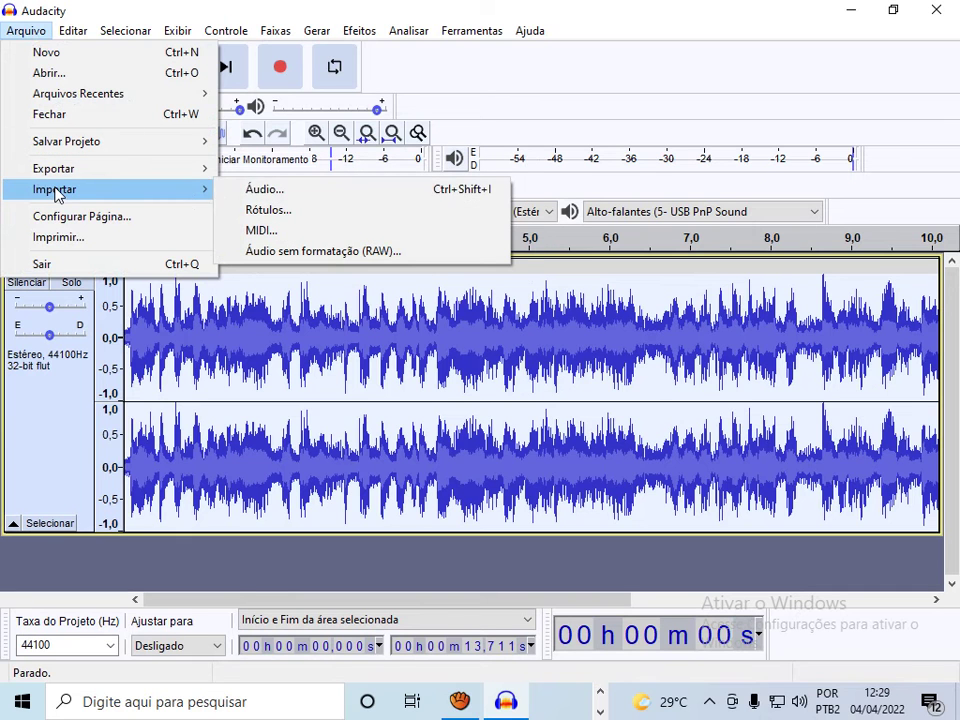
left_click(306, 190)
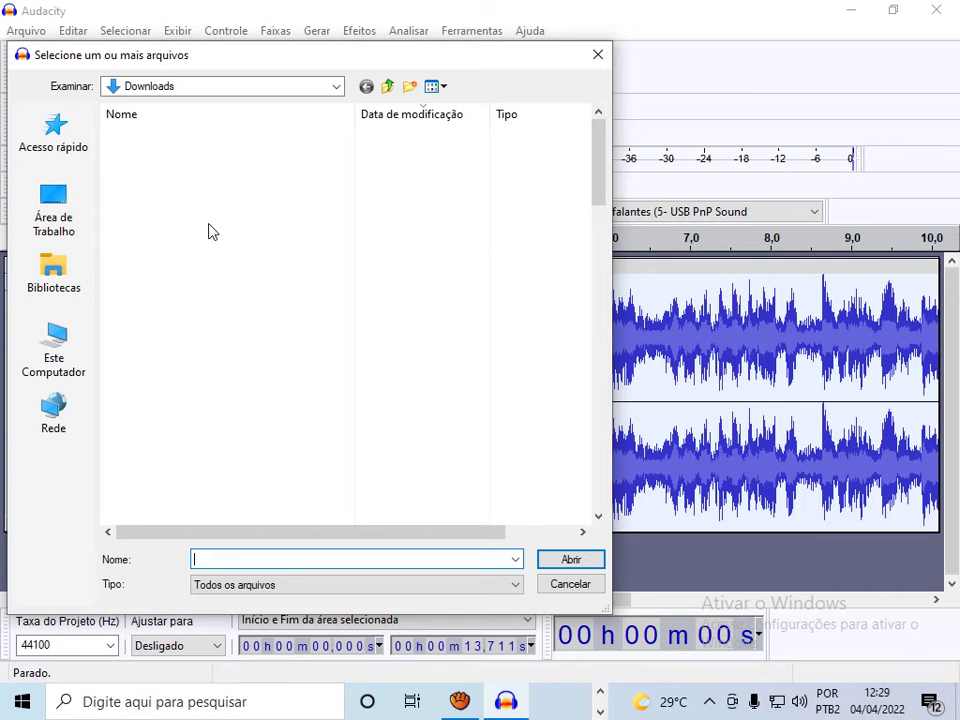
left_click(165, 197)
double_click(165, 197)
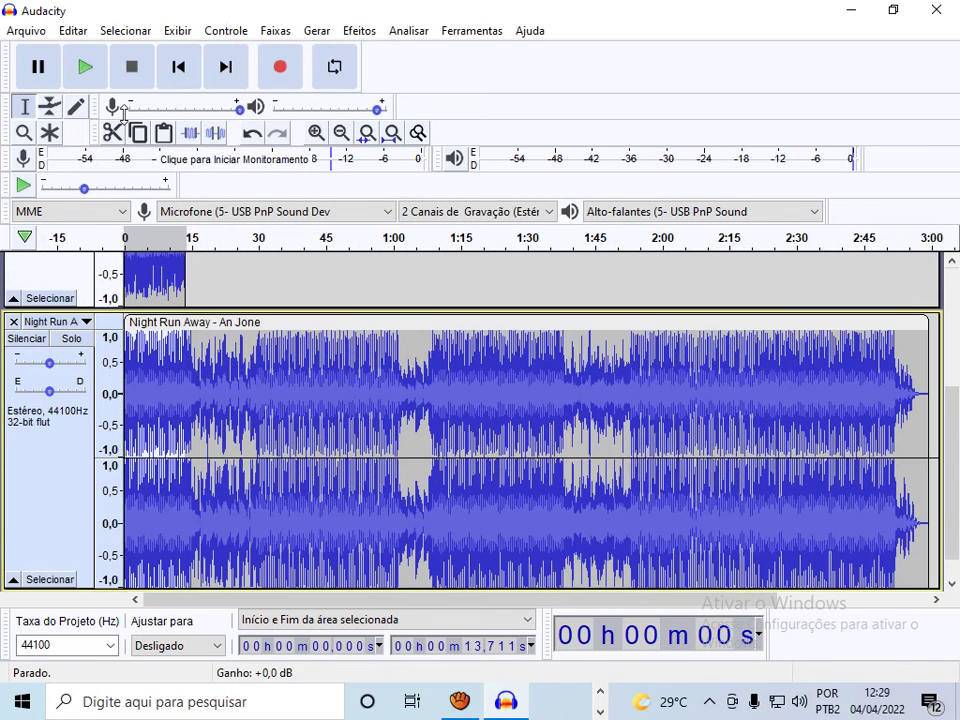
left_click(85, 68)
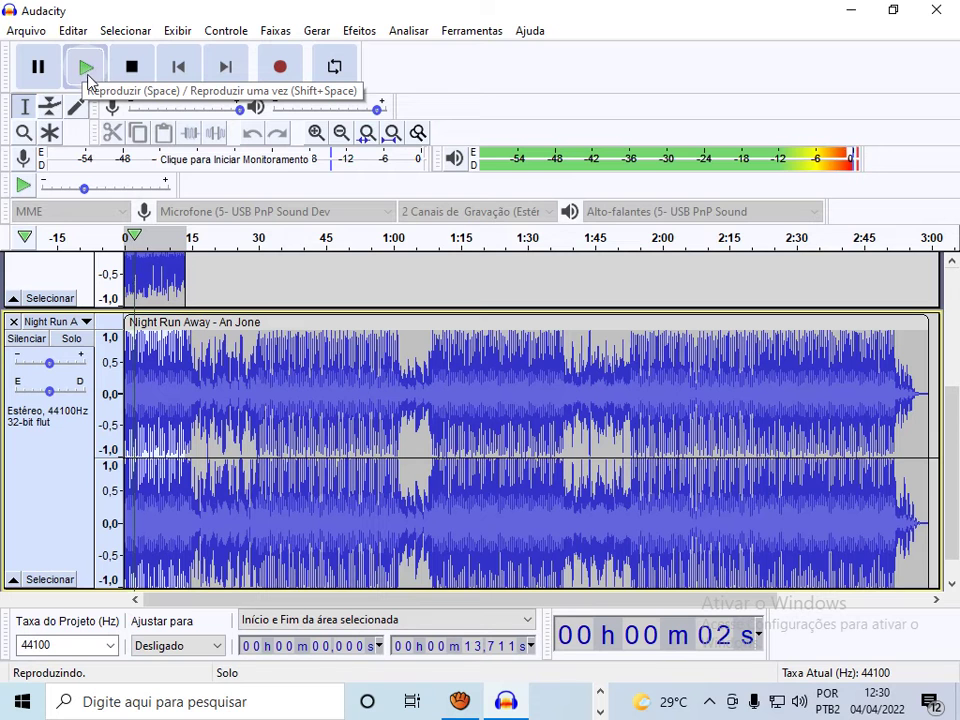
left_click(131, 67)
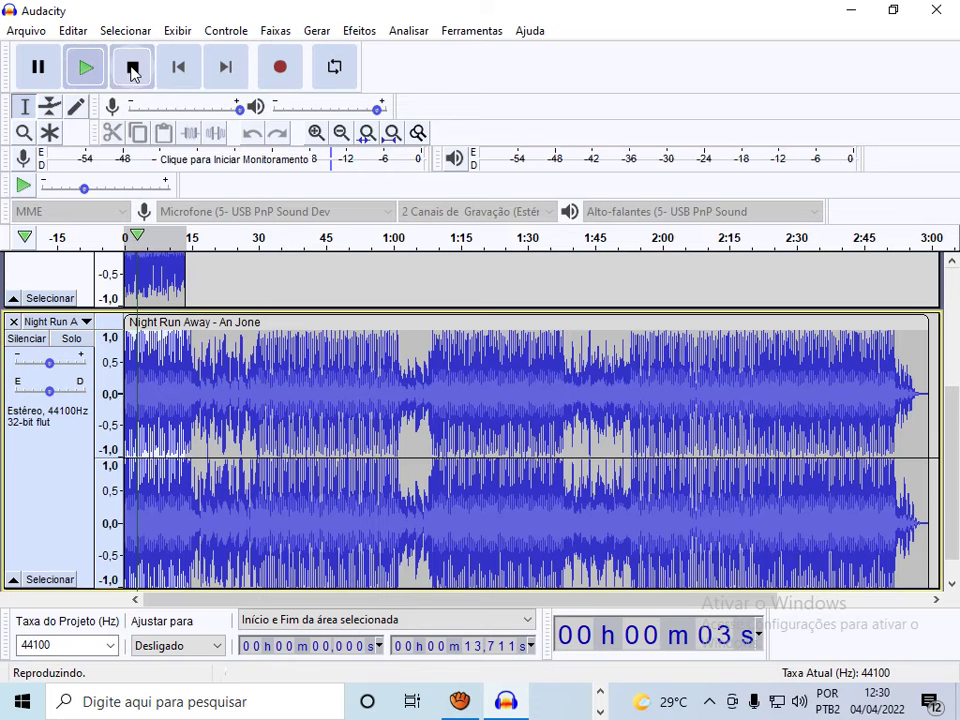
Step: Reduce the whole music track's amplitude to about 0.3 with the Envelope tool, checking its balance with the voice by playback
key("space")
left_click(133, 68)
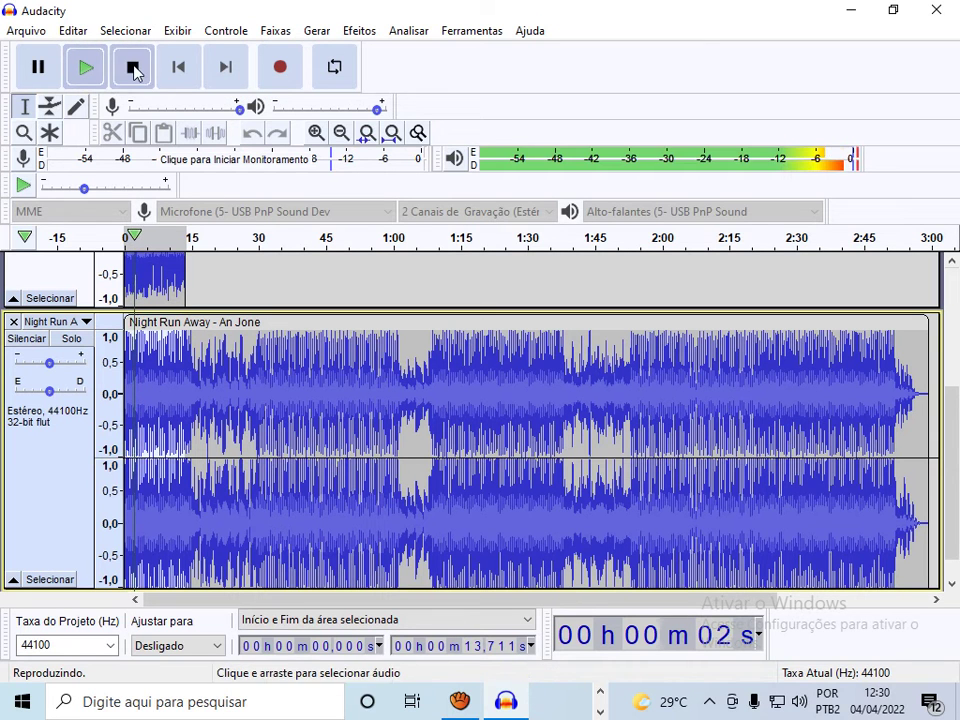
left_click(50, 106)
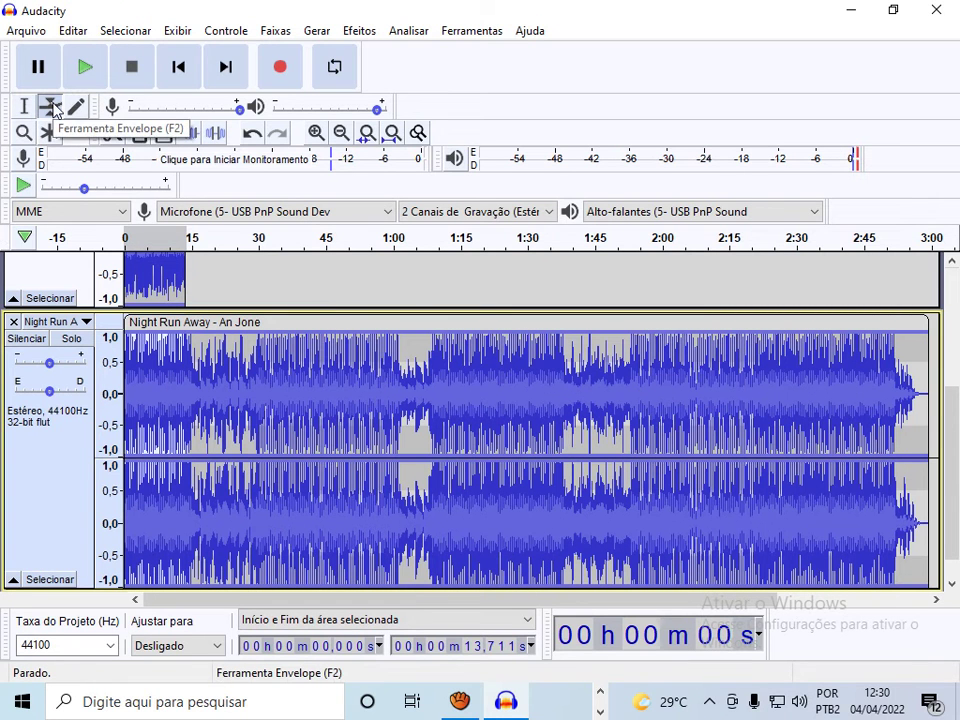
left_click_drag(412, 332, 411, 368)
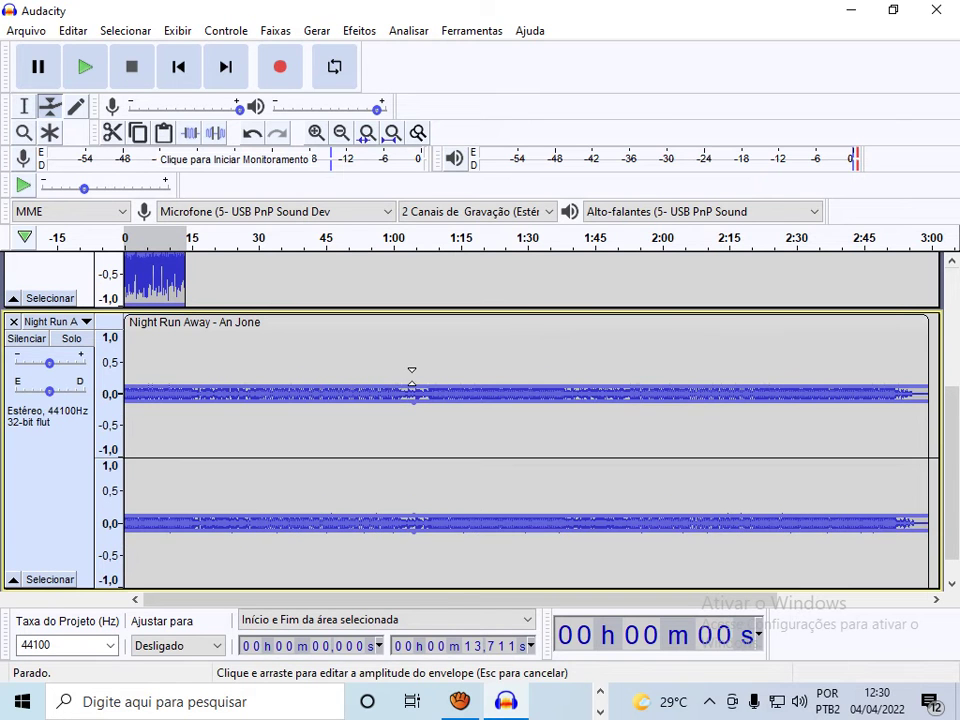
left_click(86, 67)
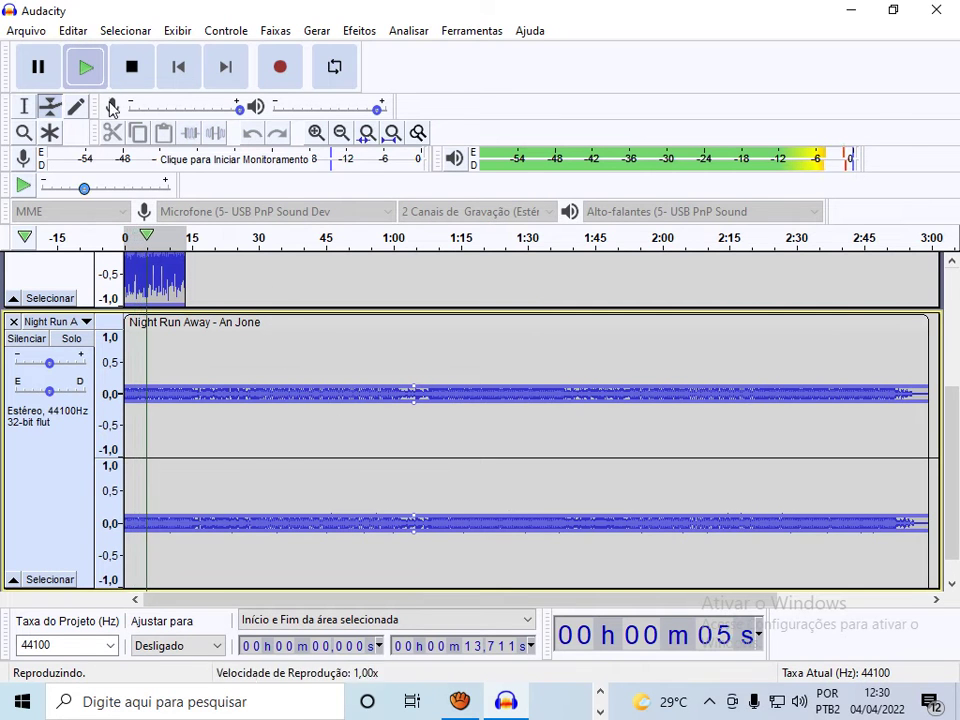
left_click(132, 67)
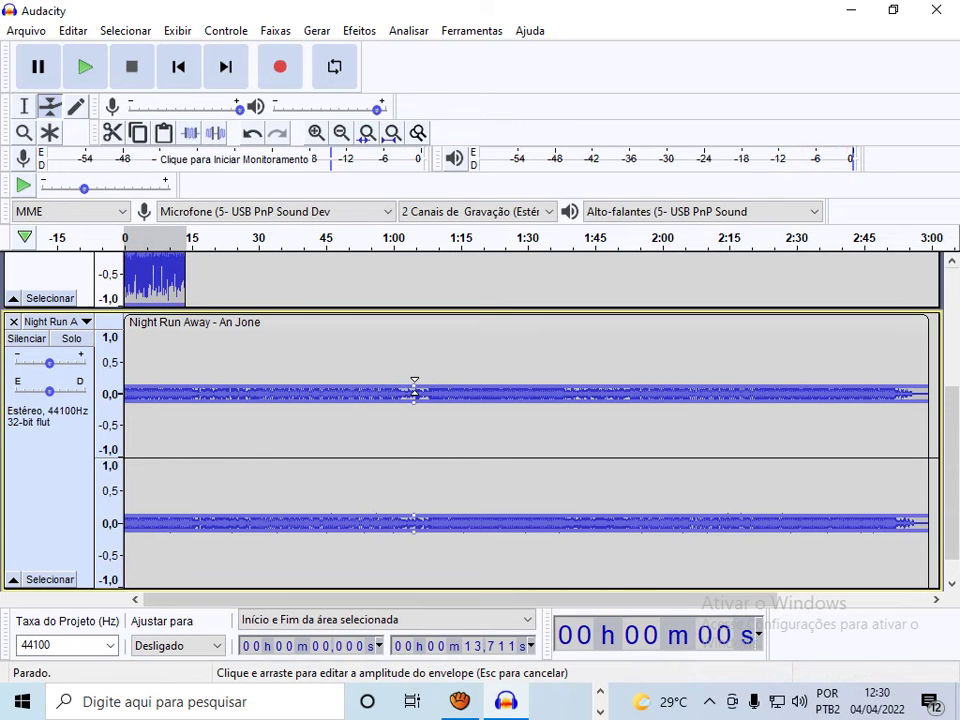
left_click_drag(414, 378, 414, 370)
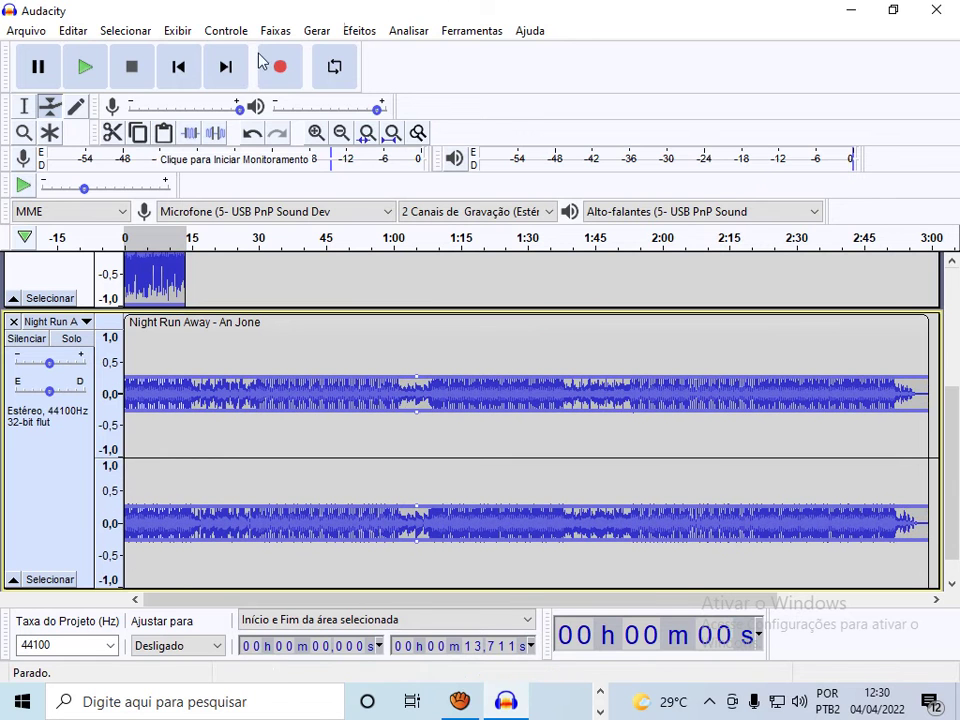
left_click(88, 72)
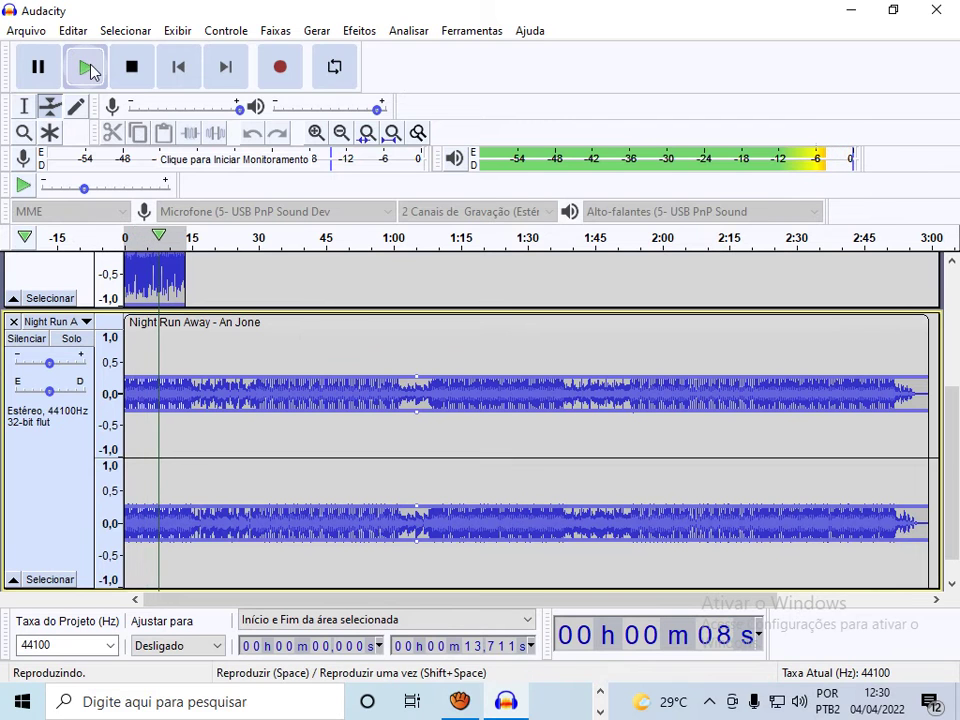
left_click(134, 72)
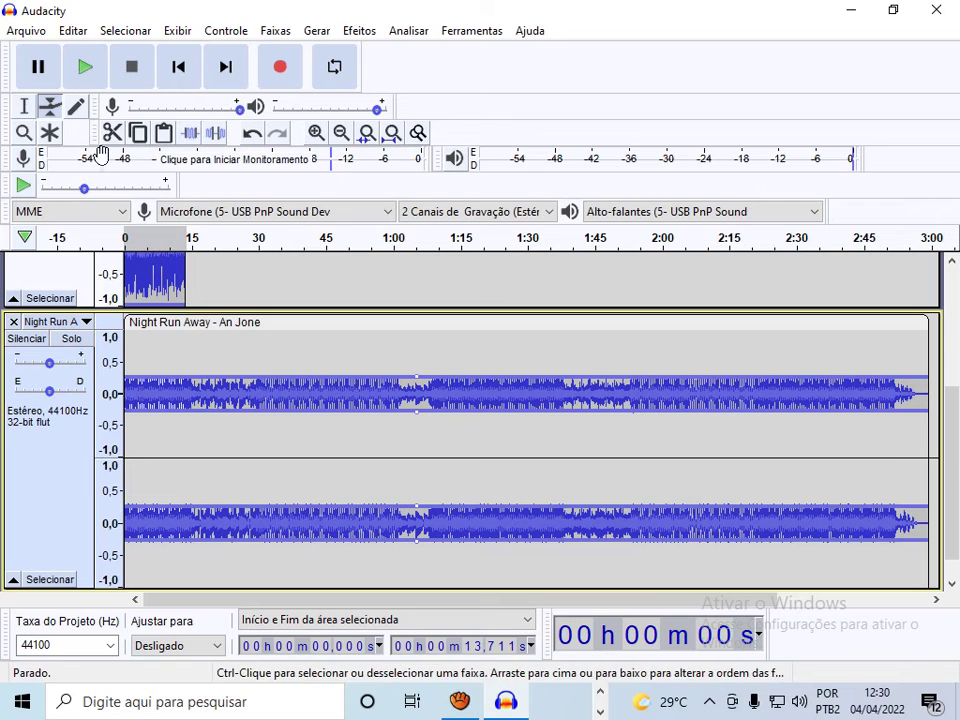
Step: Delete the music from about 16.1 s to its end and play both tracks from the start to check the ending
left_click(24, 107)
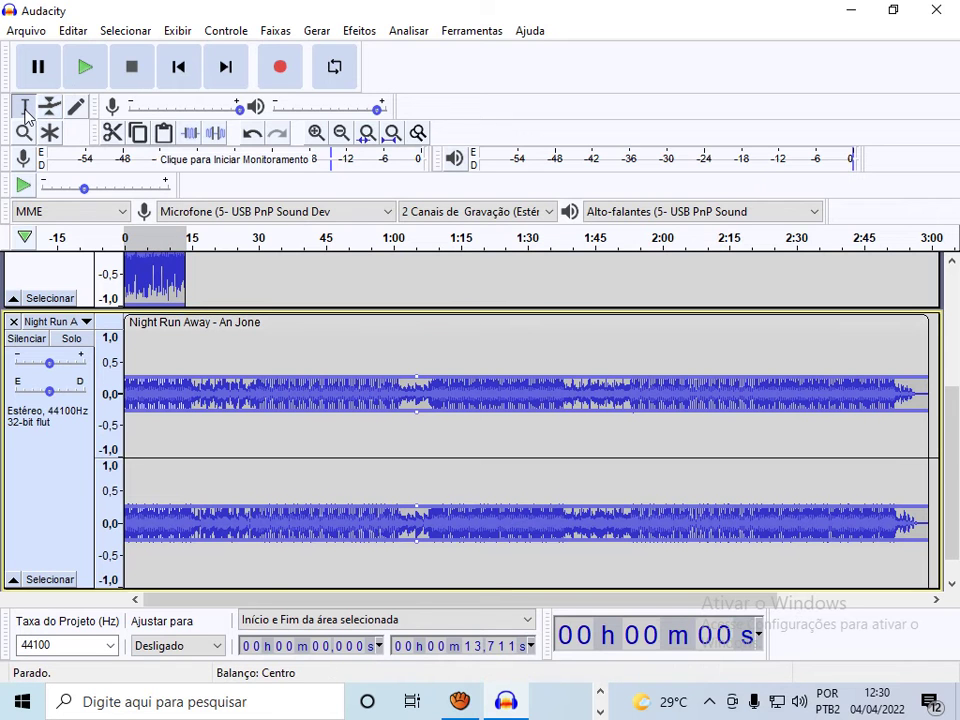
left_click(196, 383)
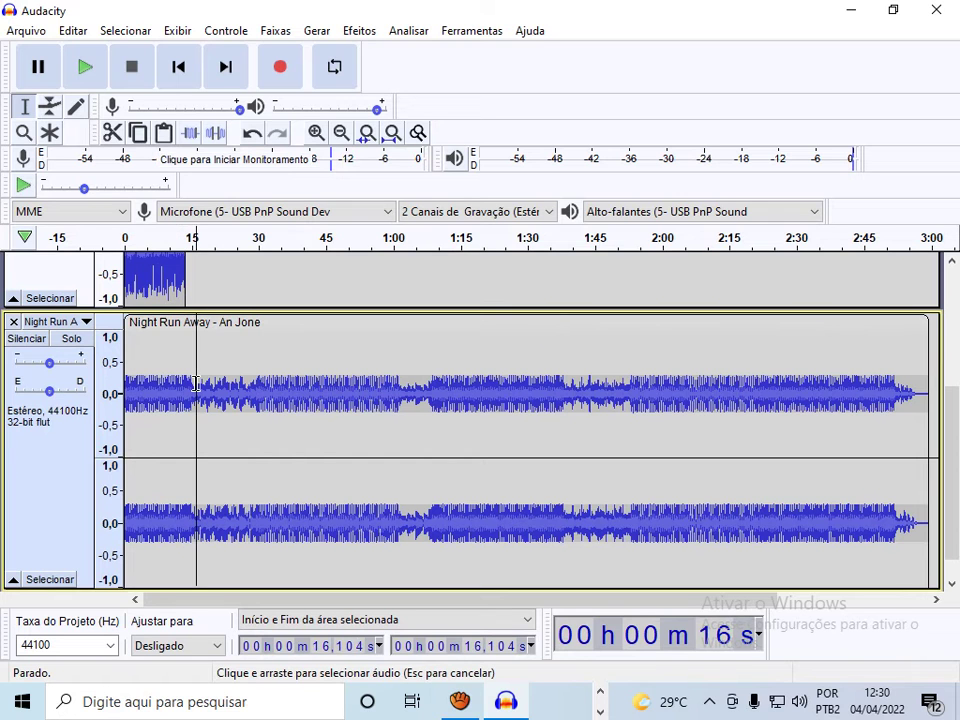
left_click(930, 466, "shift")
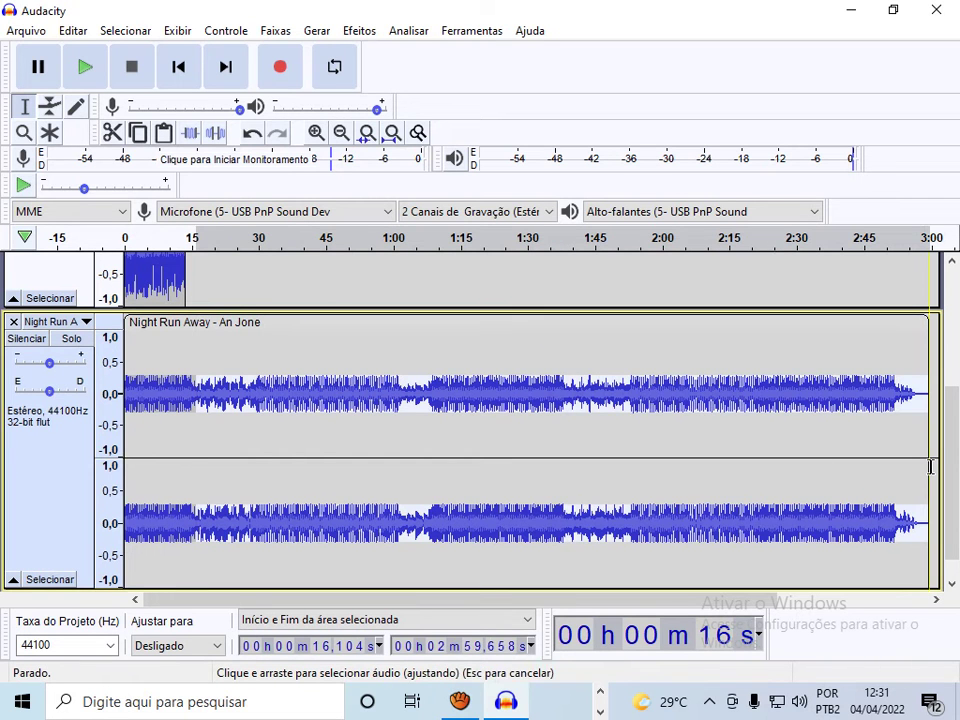
key("Delete")
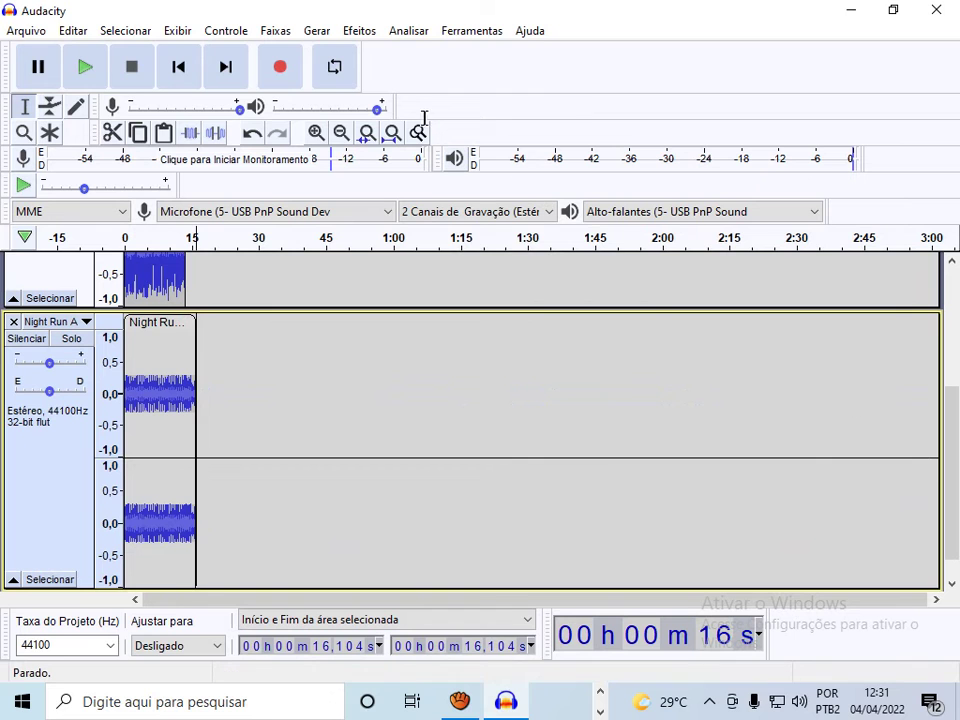
left_click(176, 68)
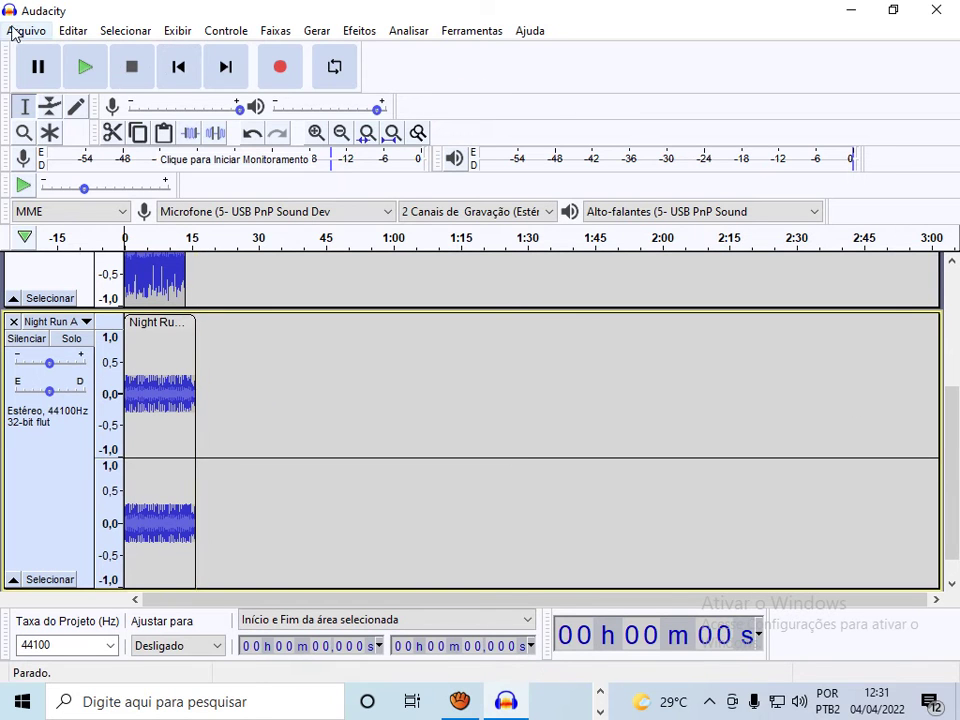
left_click(85, 70)
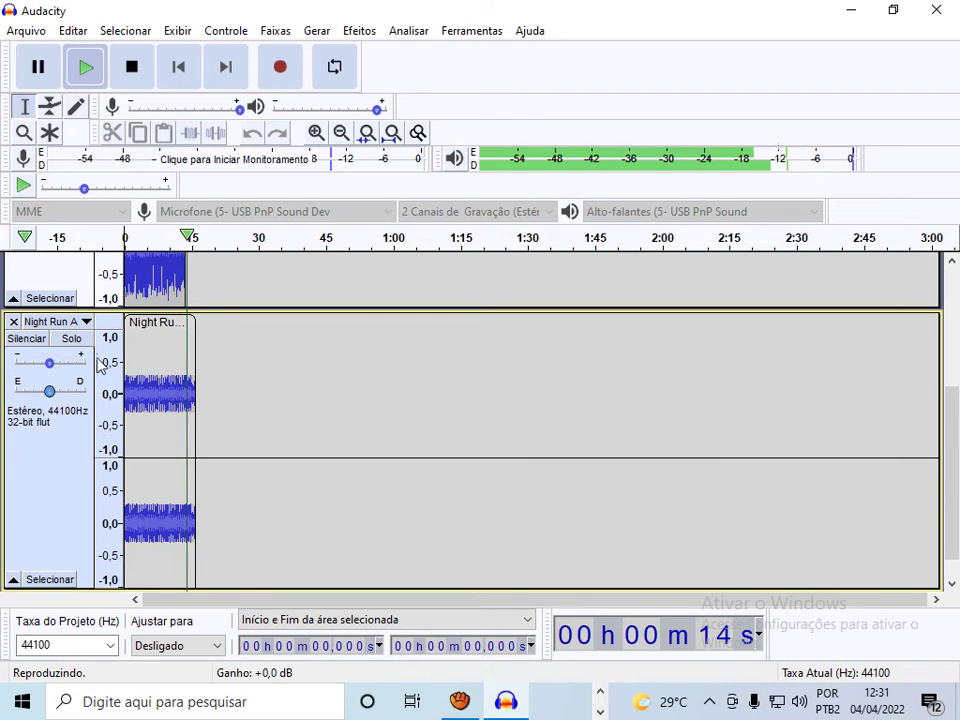
left_click(130, 67)
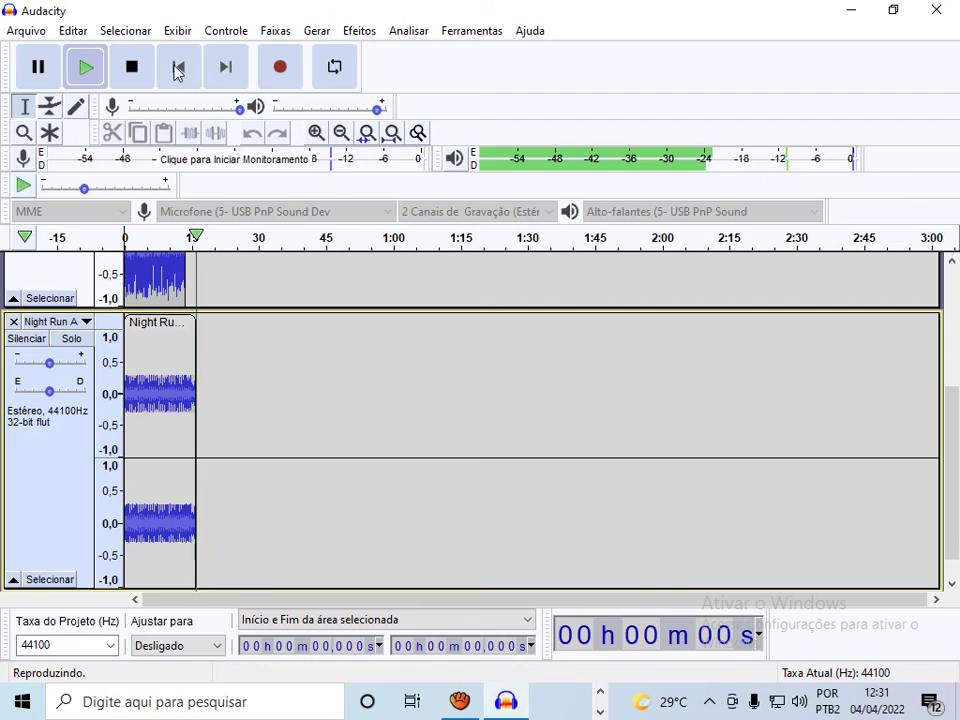
Step: Lower the remaining music's amplitude to about 0.25 with the Envelope tool and briefly play the mix from the start
left_click(186, 378)
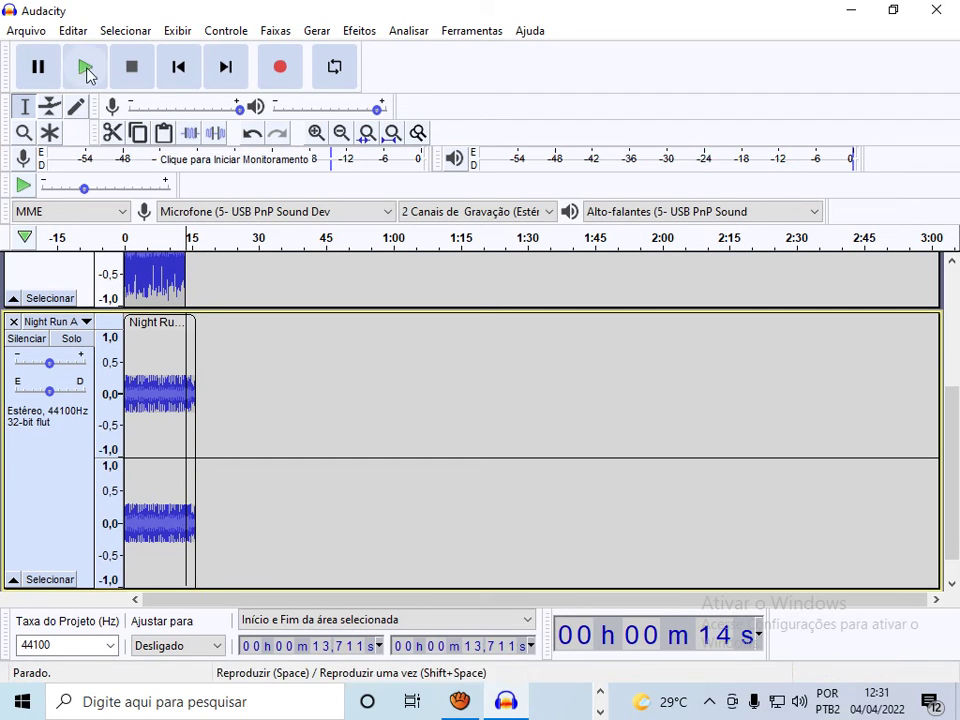
left_click(50, 107)
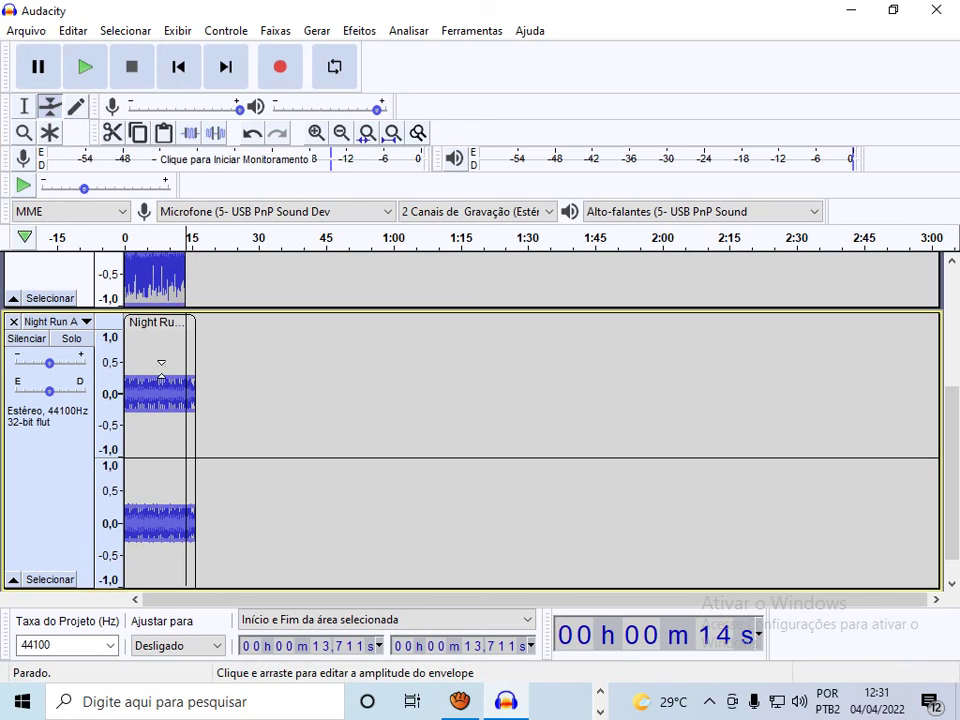
mouse_move(194, 375)
left_mouse_down()
mouse_move(194, 394)
mouse_move(197, 377)
mouse_move(188, 378)
left_mouse_up()
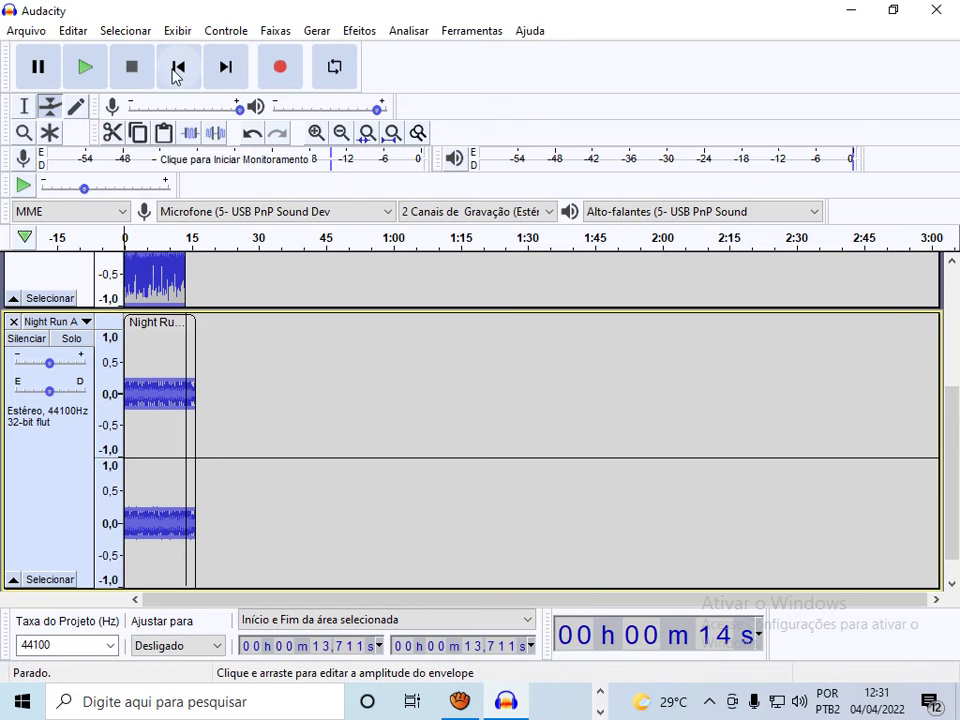
left_click(176, 77)
left_click_drag(188, 378, 190, 381)
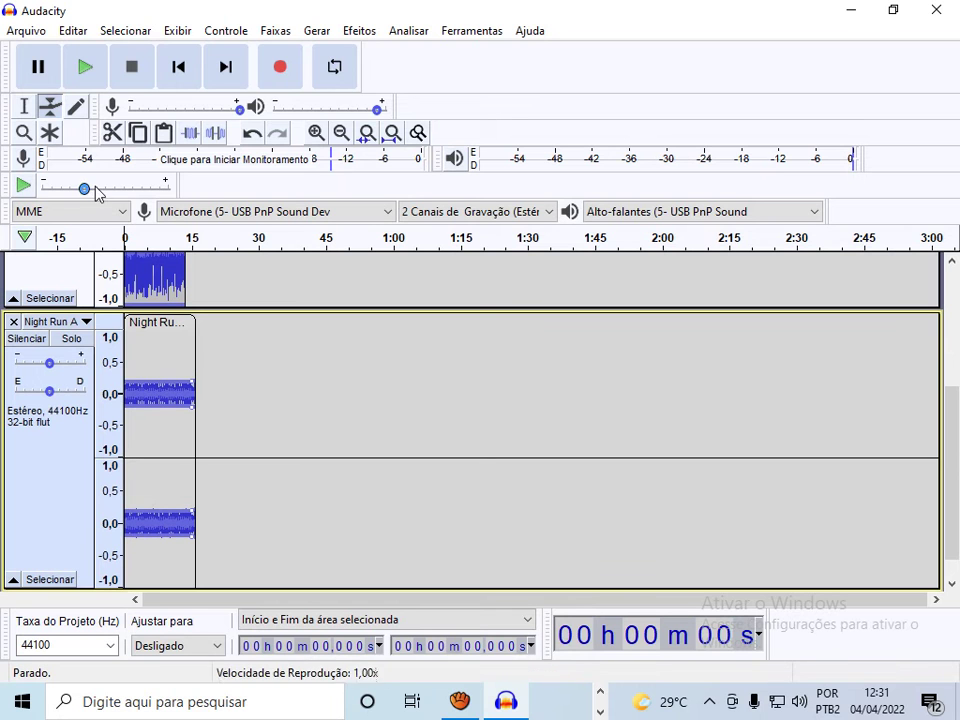
left_click(78, 67)
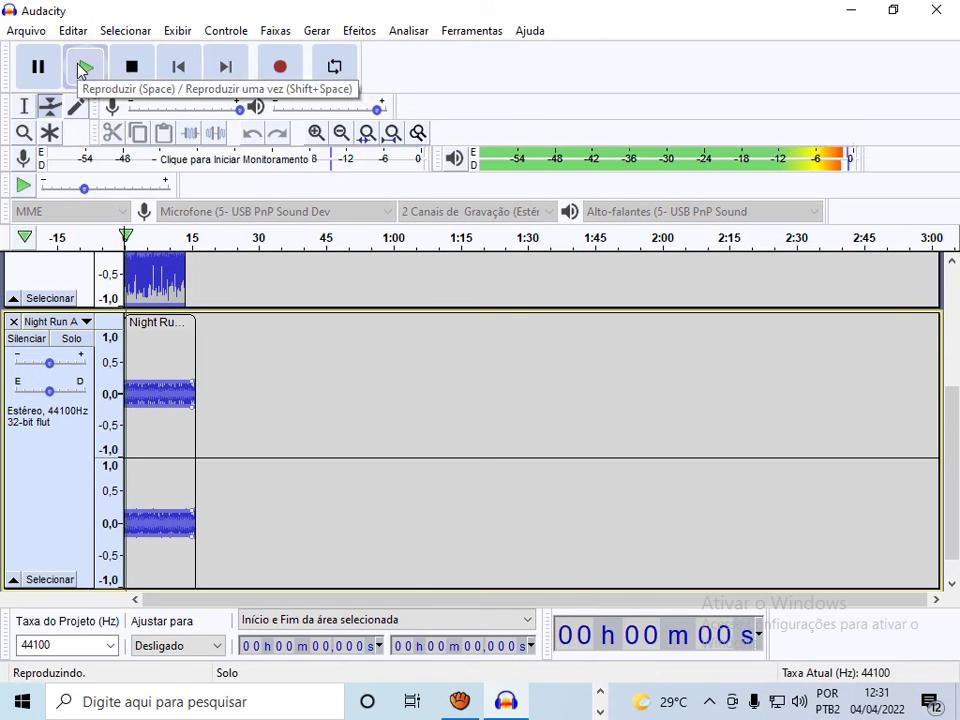
left_click(132, 67)
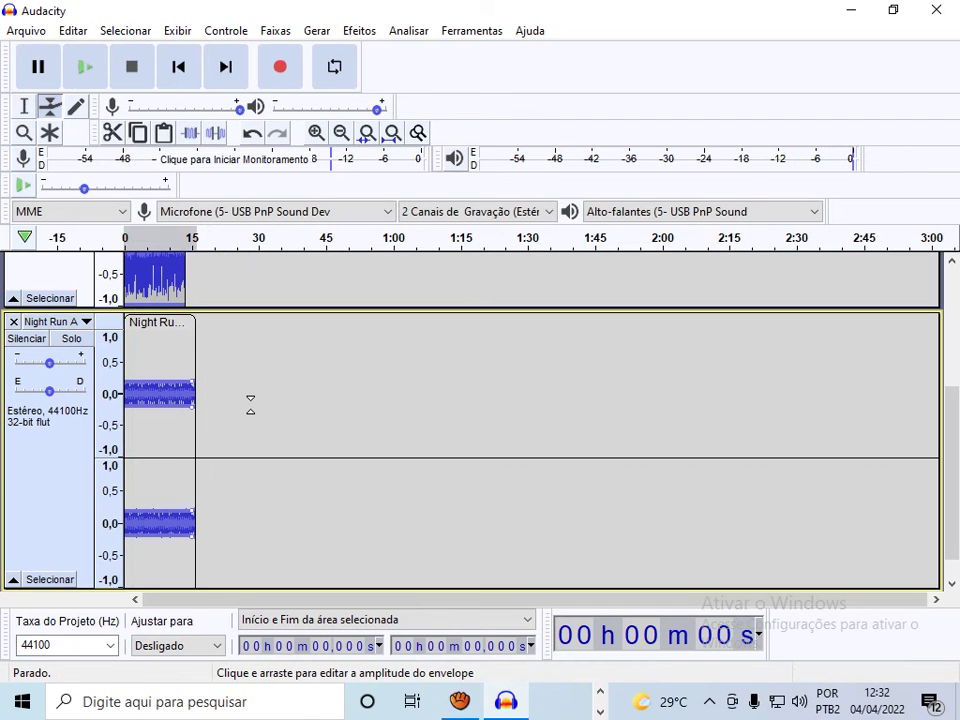
Step: Select both tracks and combine them into a single track with Mix and Render (Mixar e Processar)
key("ctrl+a")
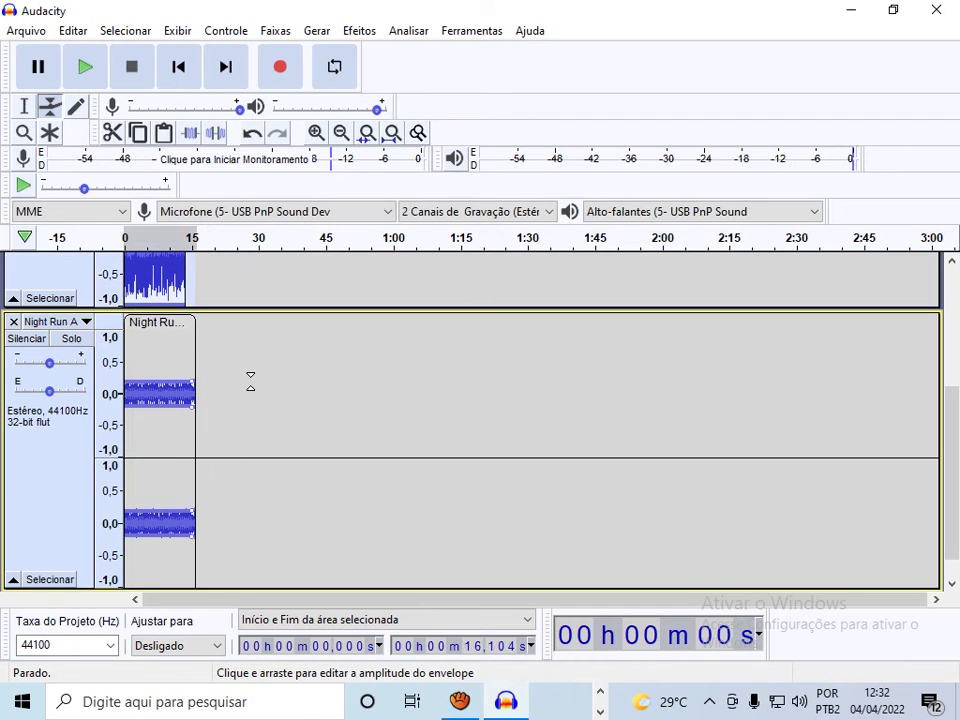
left_click(279, 36)
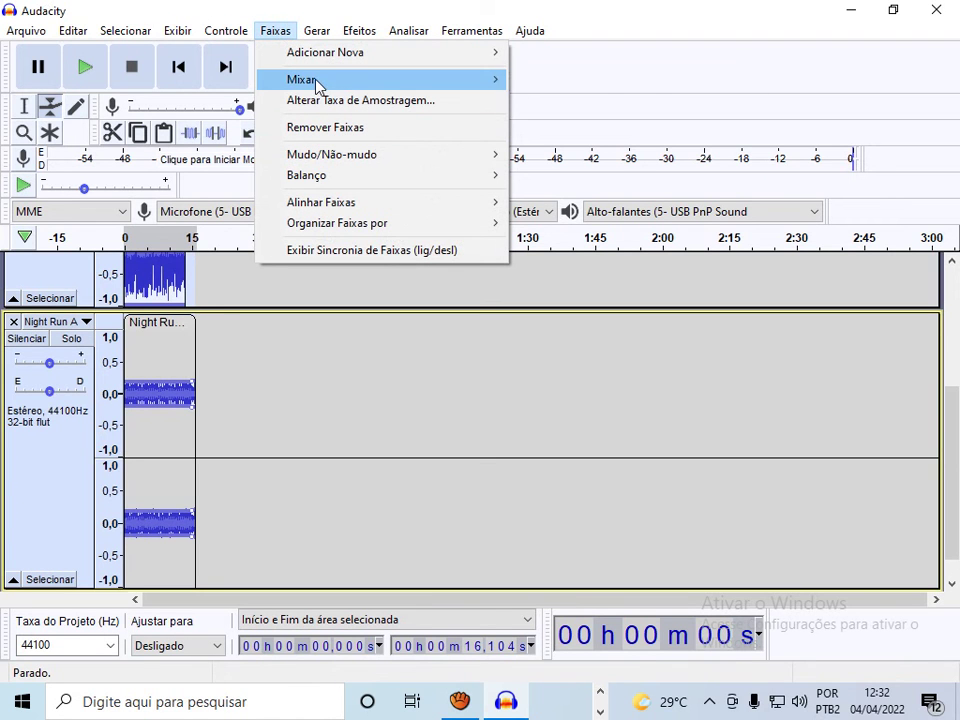
mouse_move(427, 87)
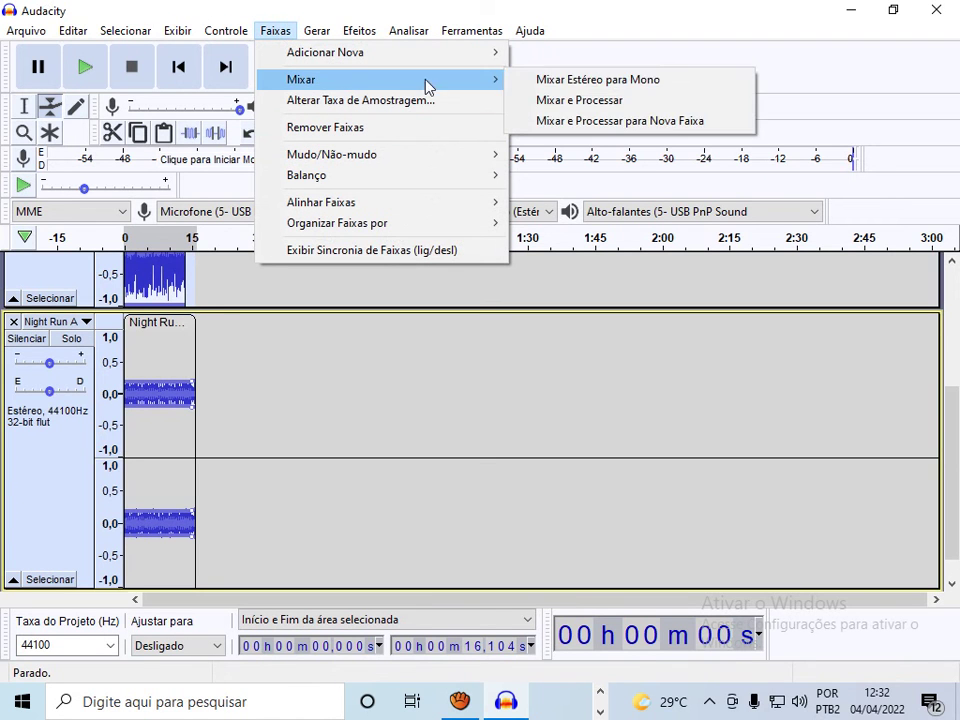
left_click(595, 110)
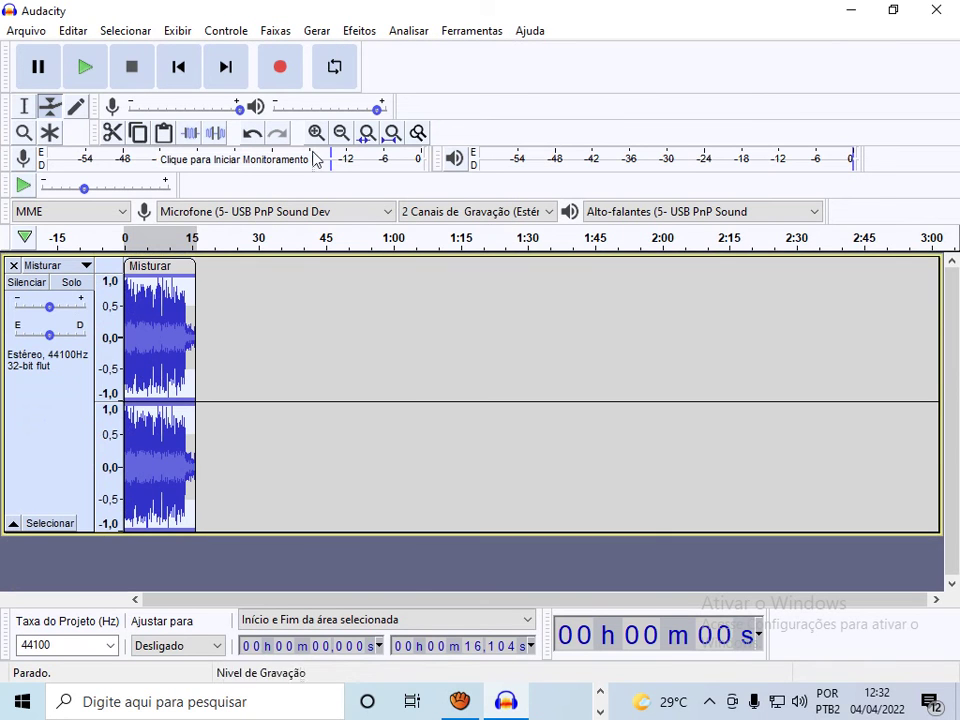
Step: Export the mix as an MP3 named "carro de som" in the Músicas folder, keeping the default format options and metadata tags
left_click(25, 38)
mouse_move(62, 199)
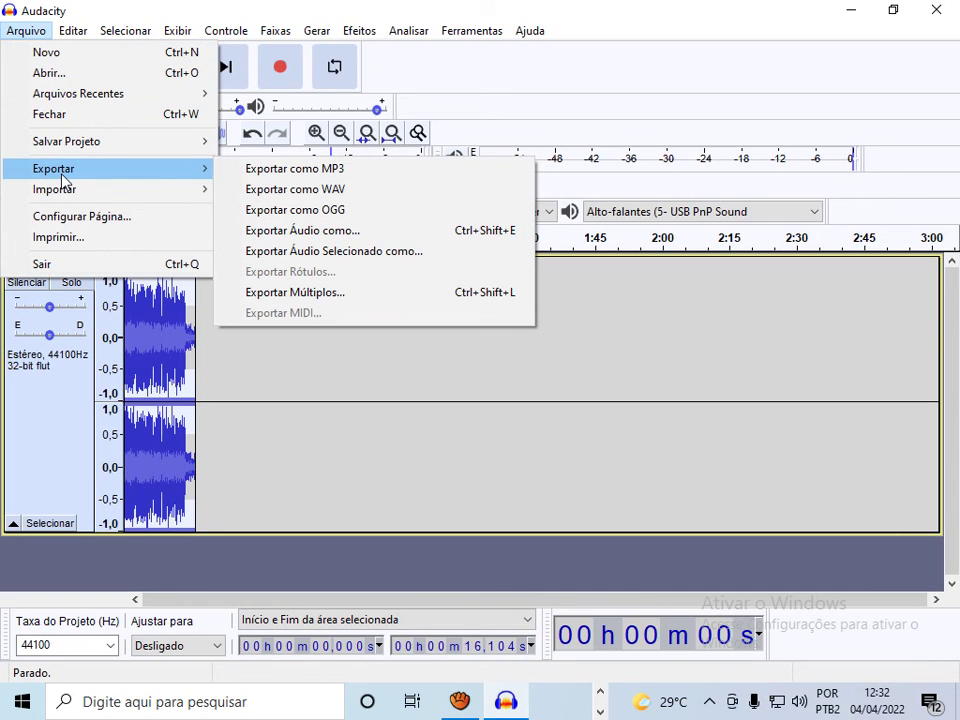
left_click(309, 172)
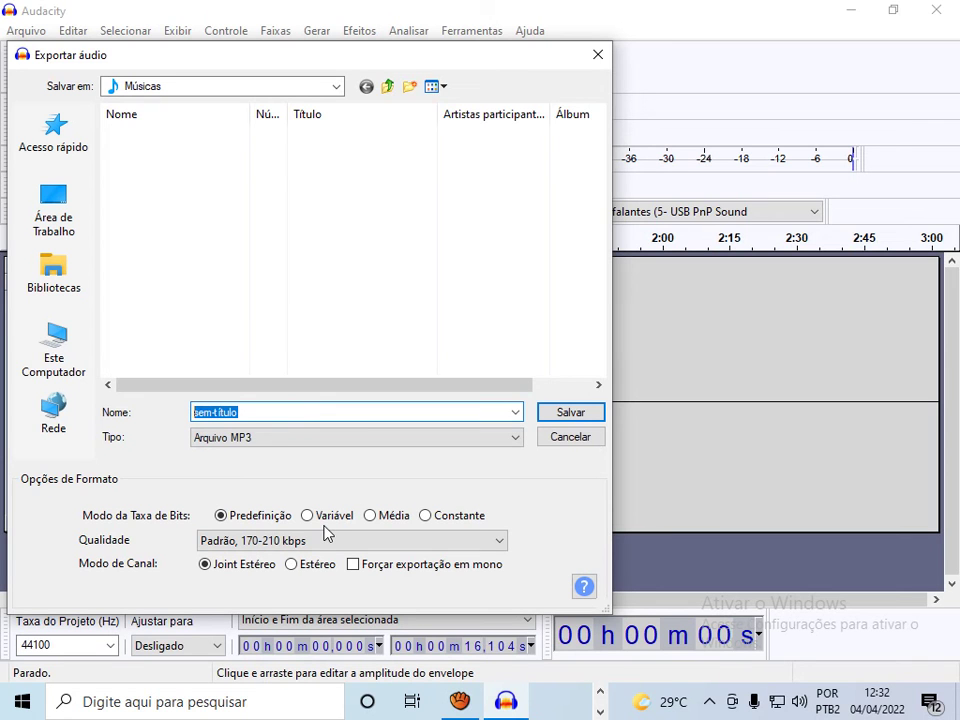
type("carro de som")
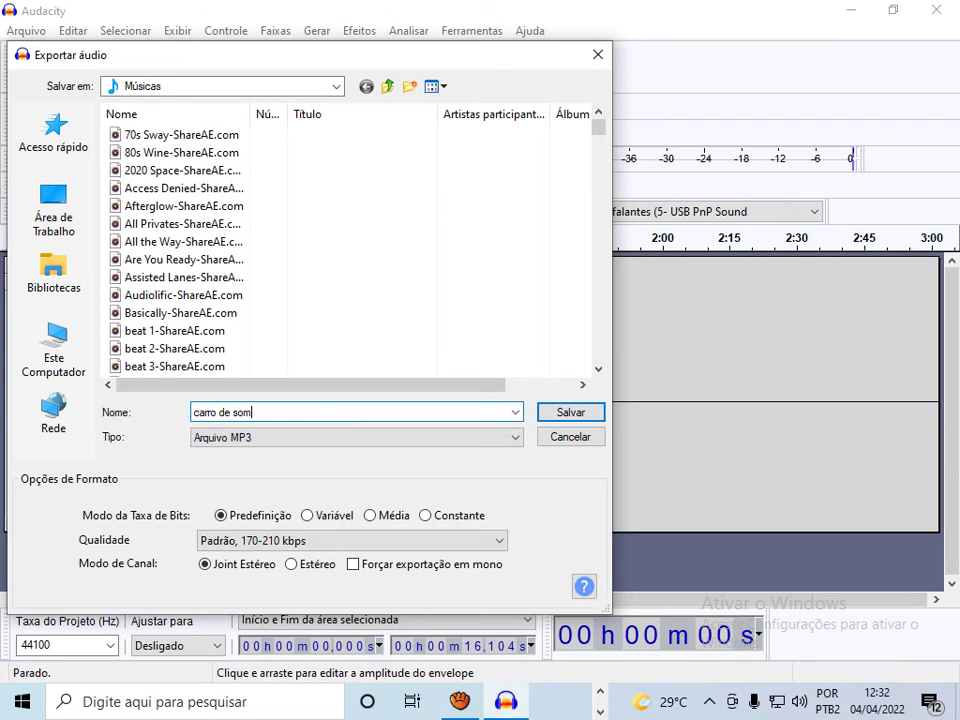
left_click(571, 413)
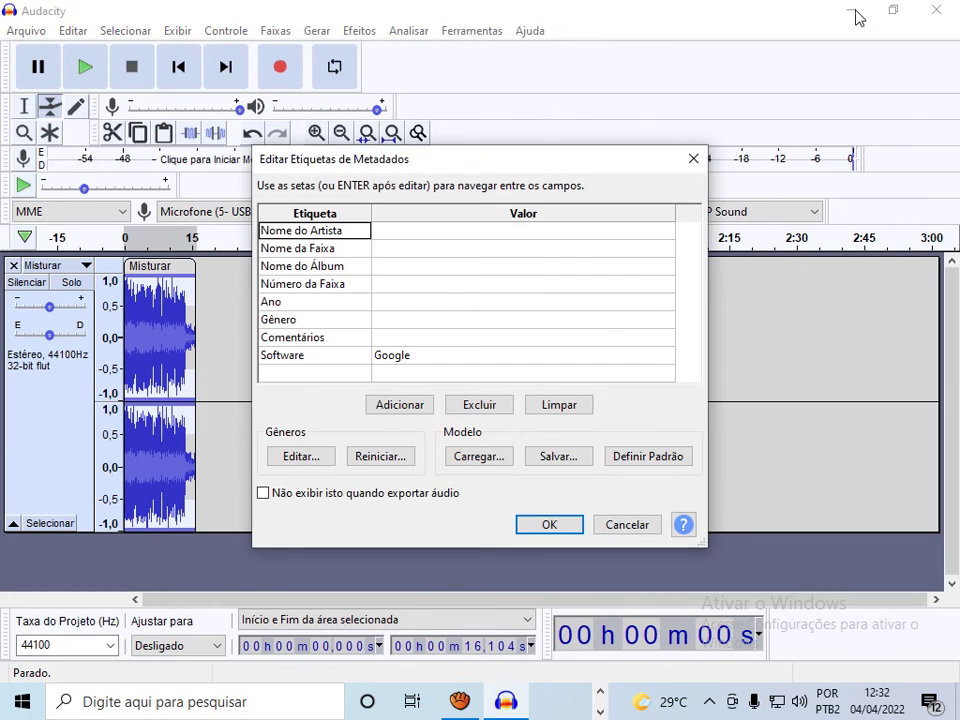
left_click(553, 526)
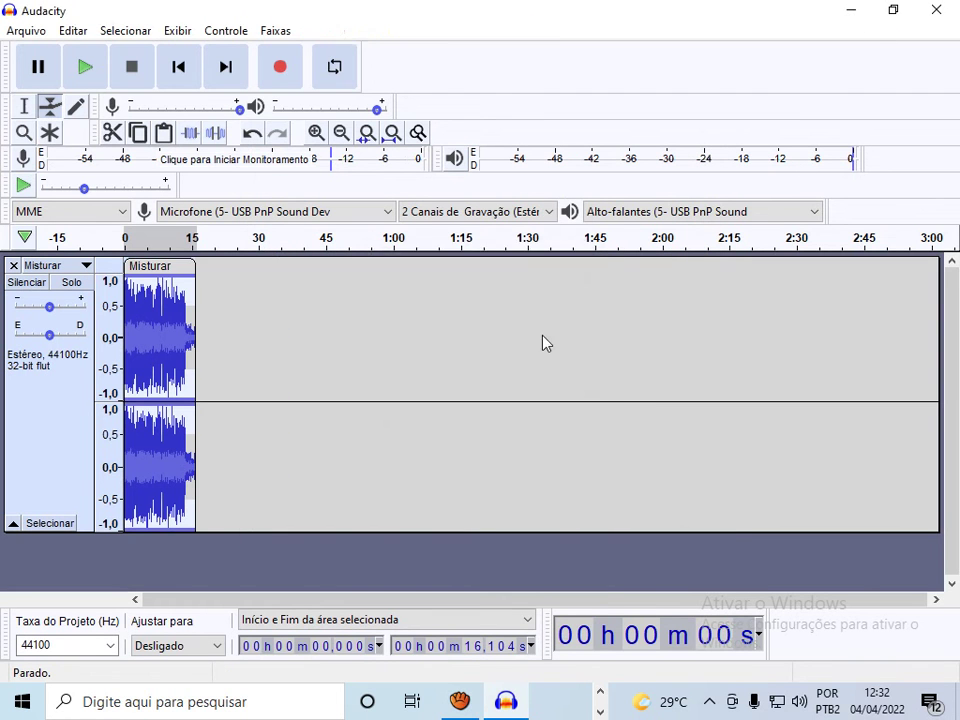
Step: Leave Audacity for the desktop, open Este Computador in File Explorer and go to the Audacity folder under Documentos
left_click(852, 13)
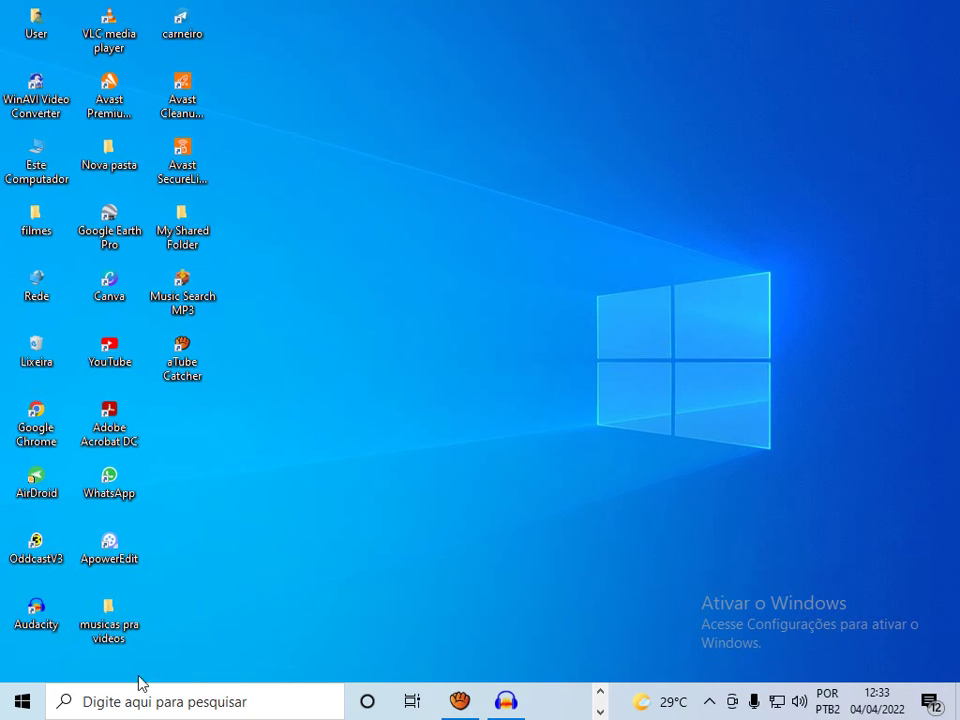
left_click(40, 165)
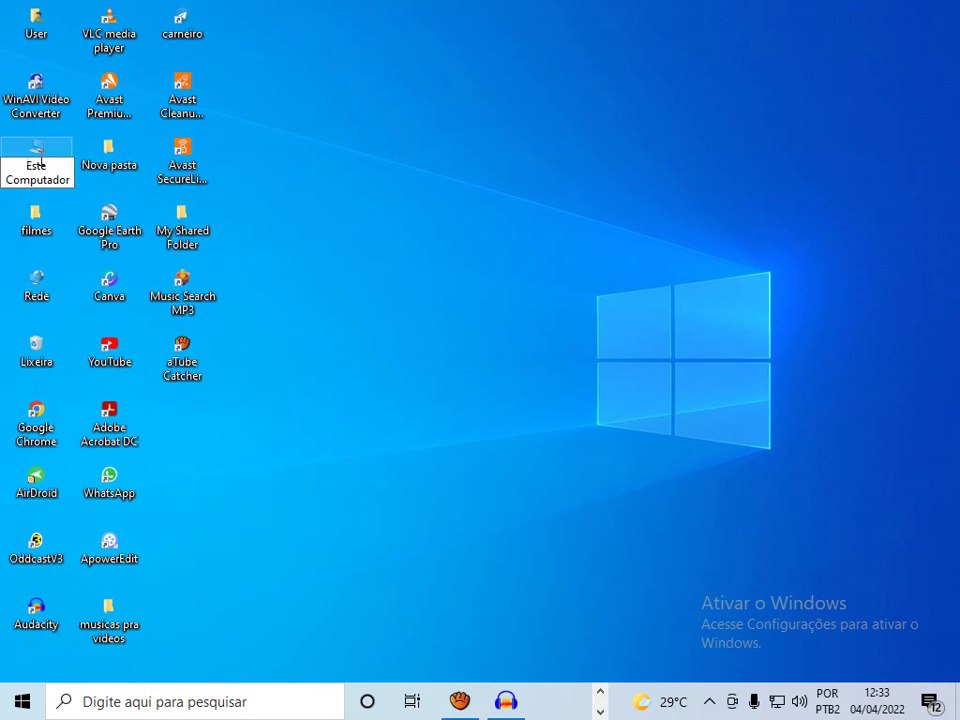
left_click(56, 148)
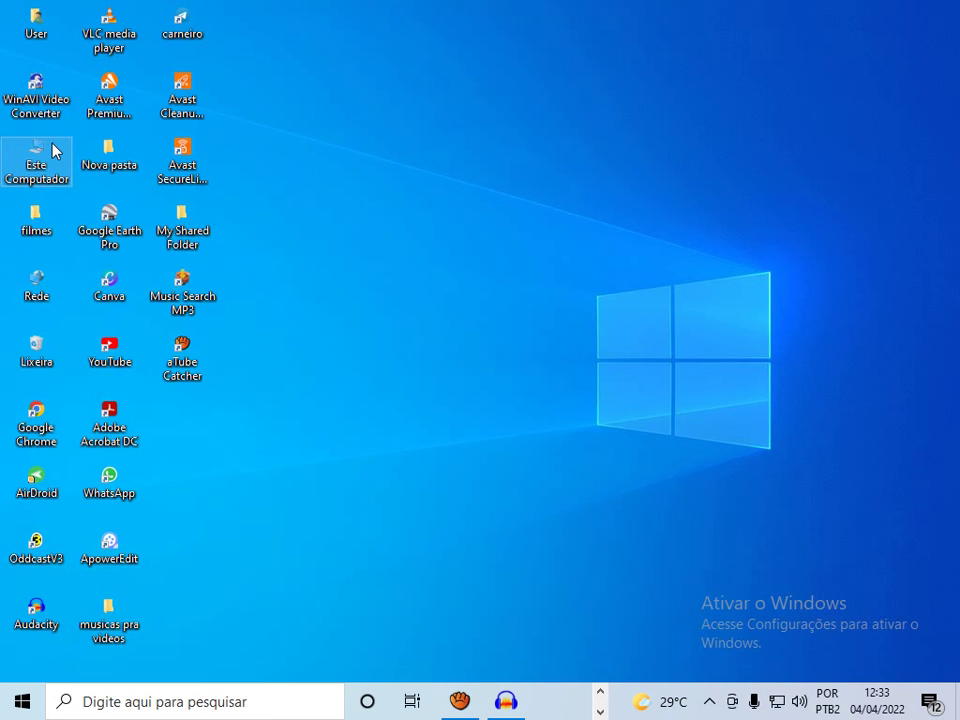
double_click(53, 150)
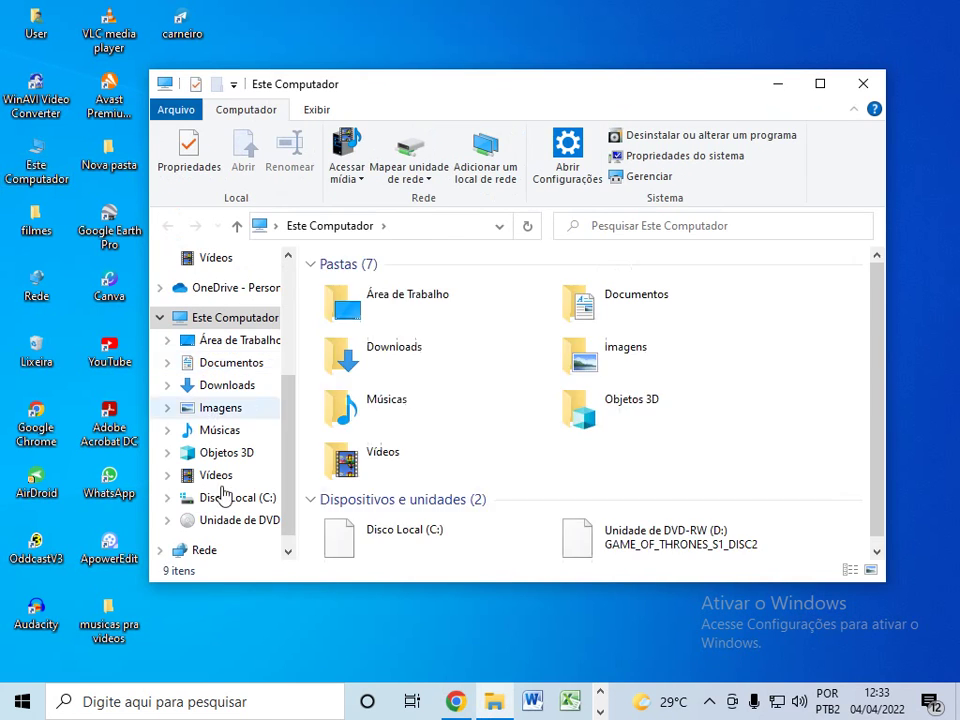
scroll(210, 456, "up", 1)
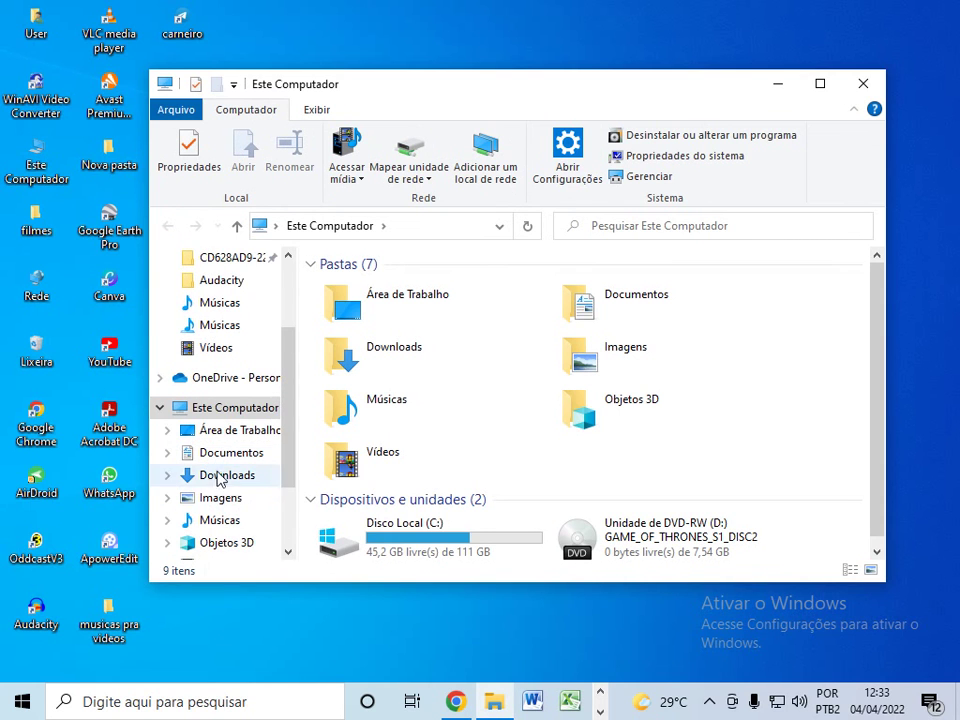
scroll(215, 400, "up", 2)
scroll(230, 371, "up", 2)
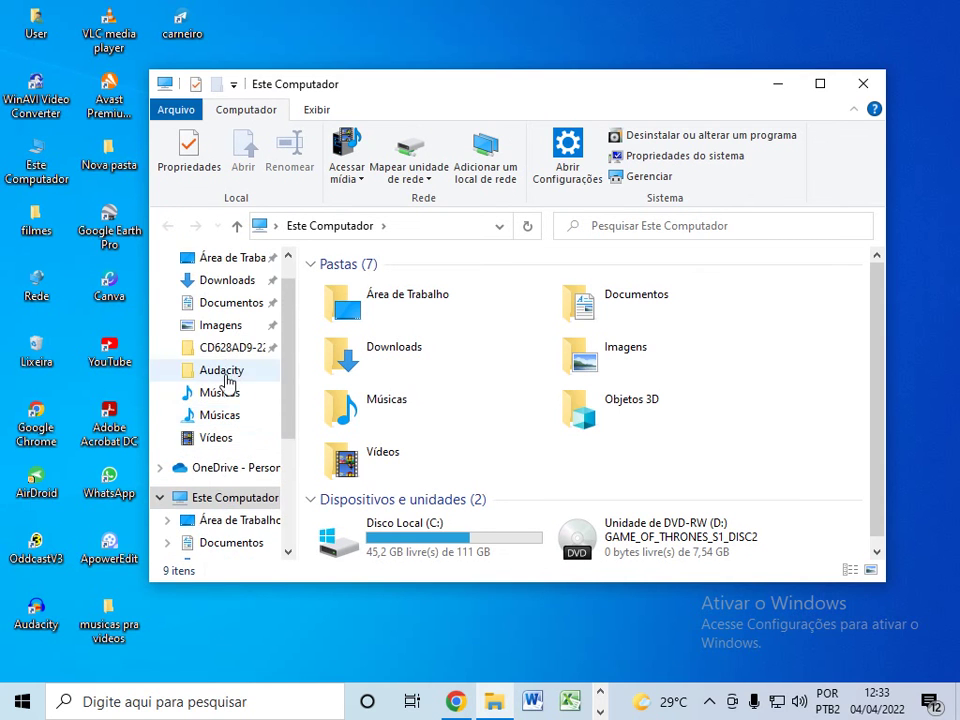
scroll(235, 385, "up", 1)
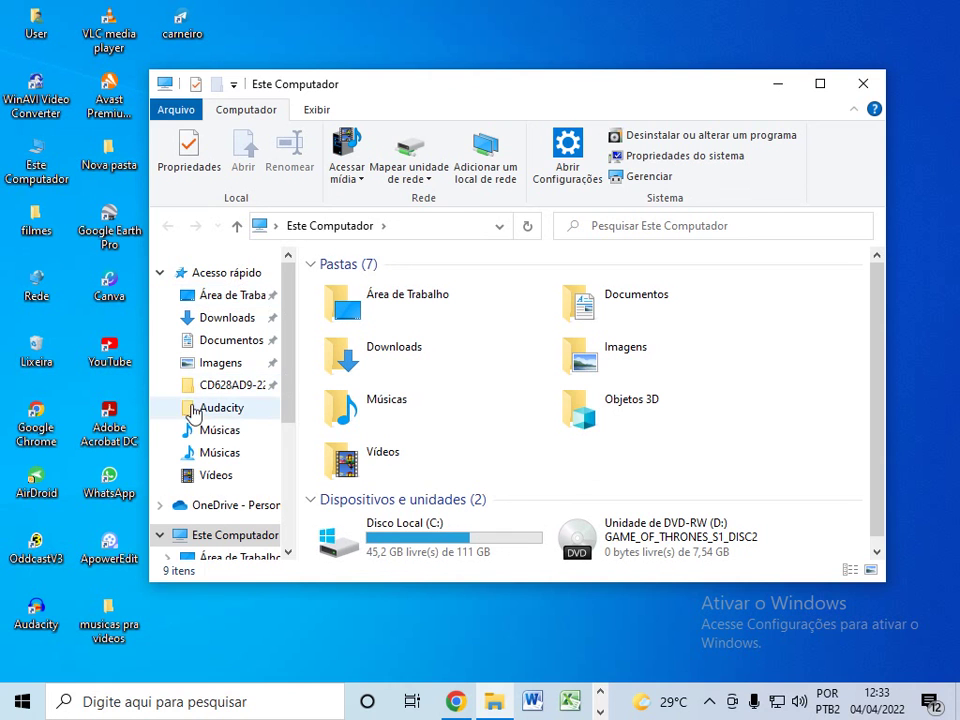
left_click(222, 410)
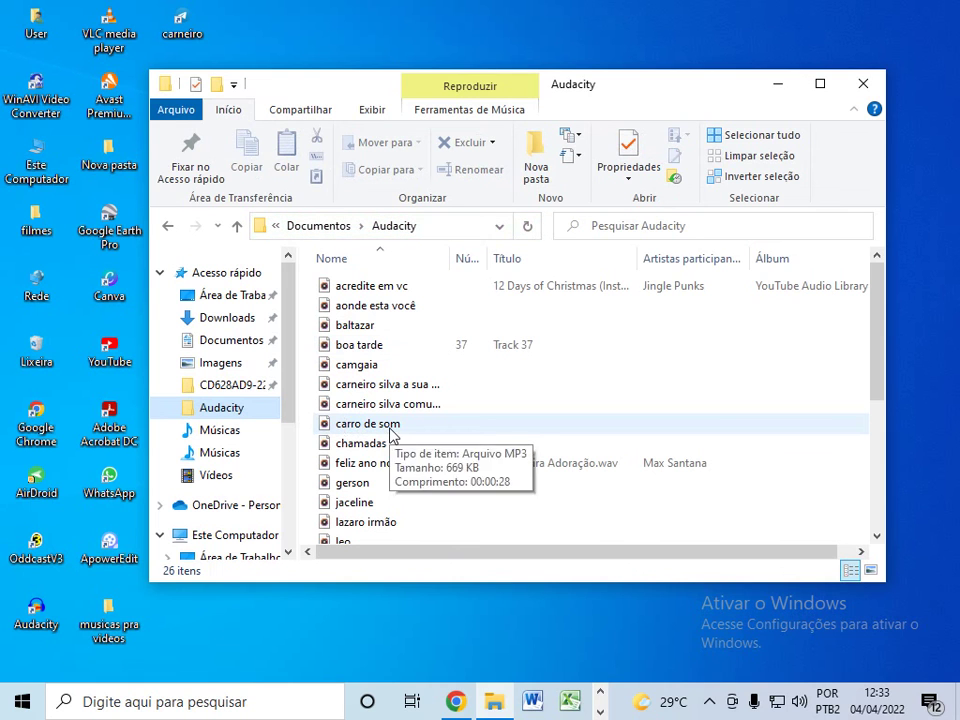
Step: Play the "carro de som" MP3 with the player's volume raised to maximum and return to the Audacity project window
left_click(390, 430)
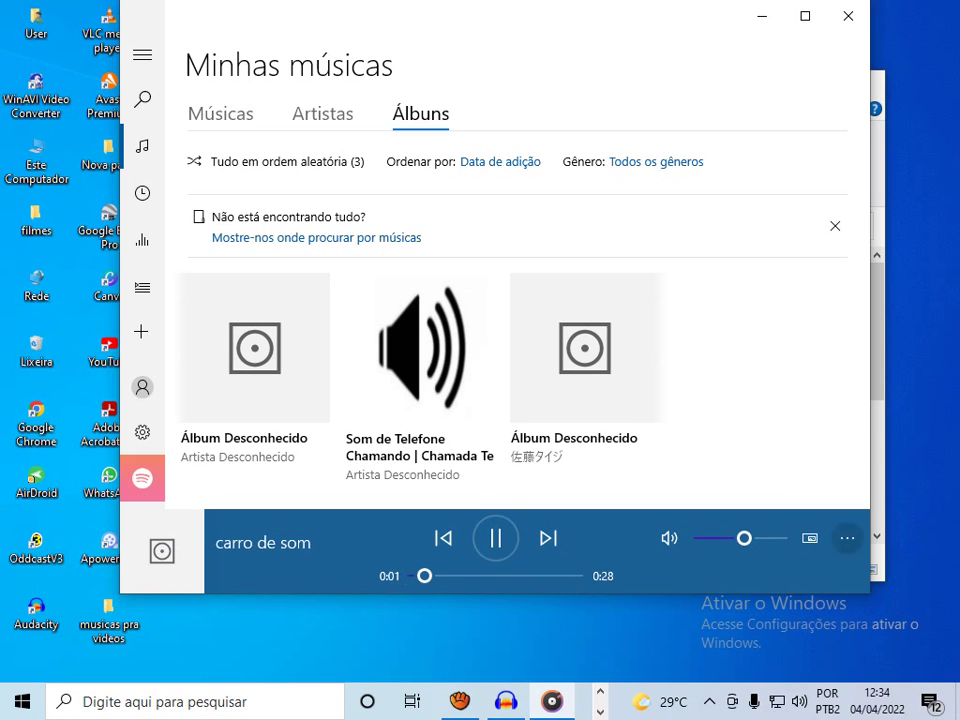
left_click(777, 538)
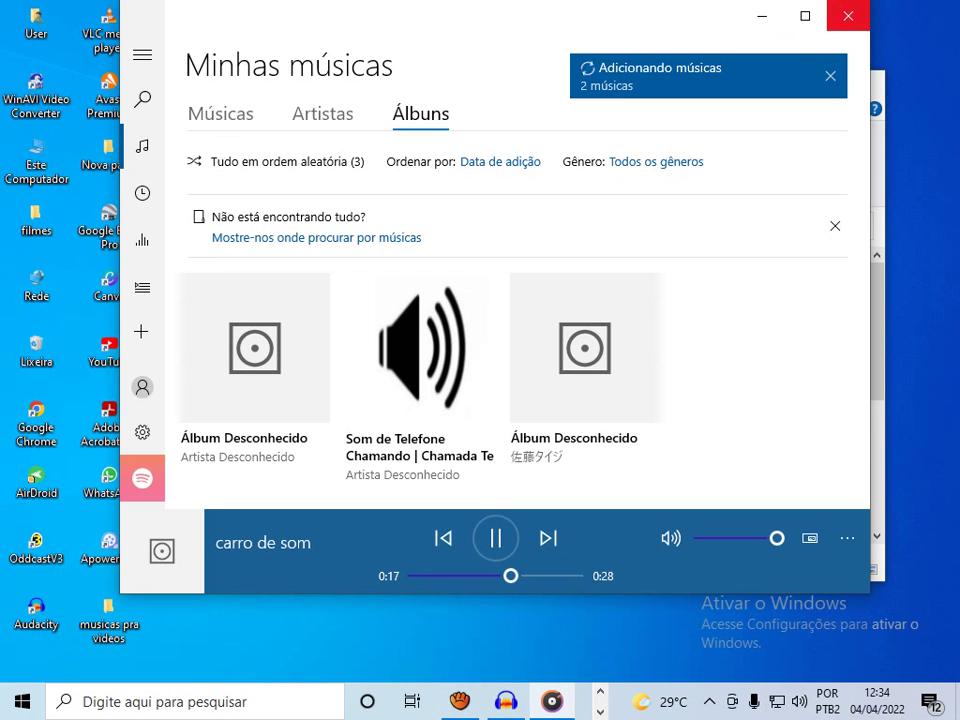
left_click(847, 16)
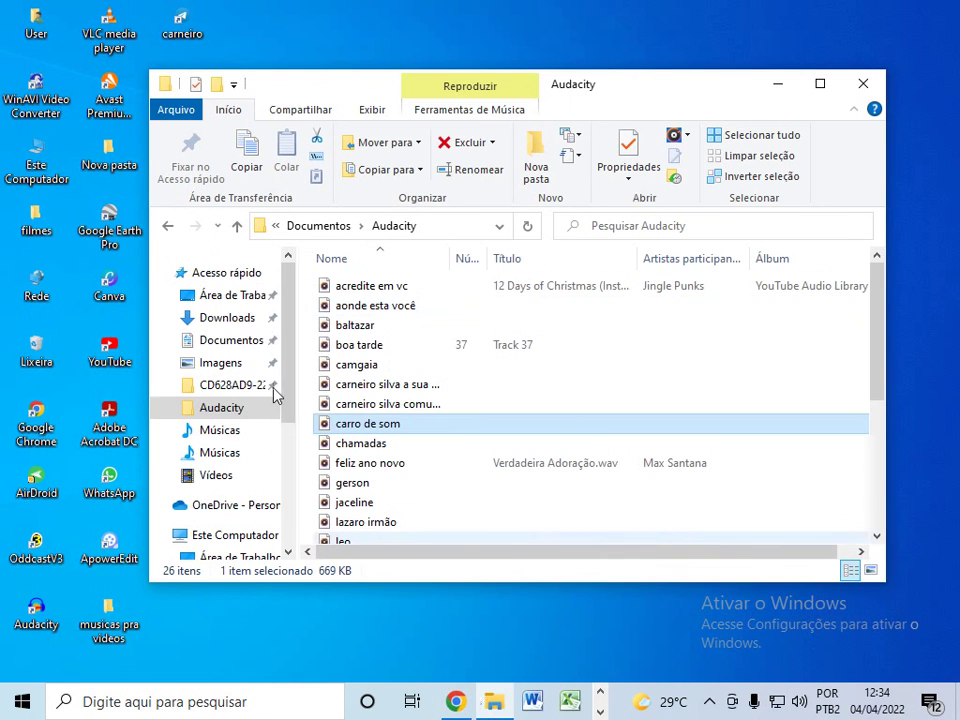
left_click(412, 702)
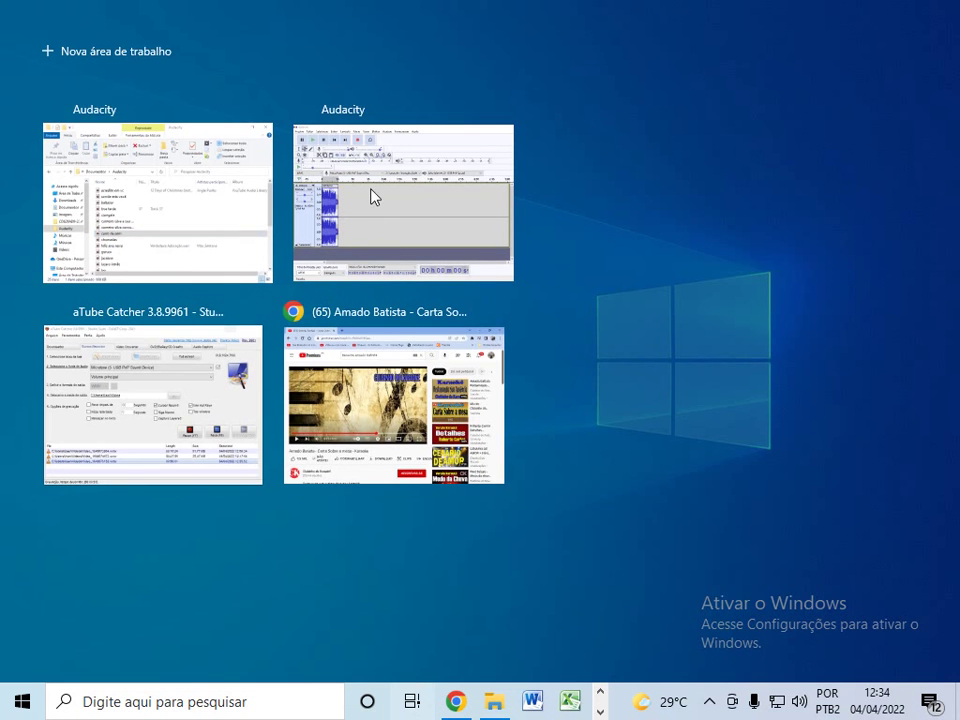
left_click(396, 195)
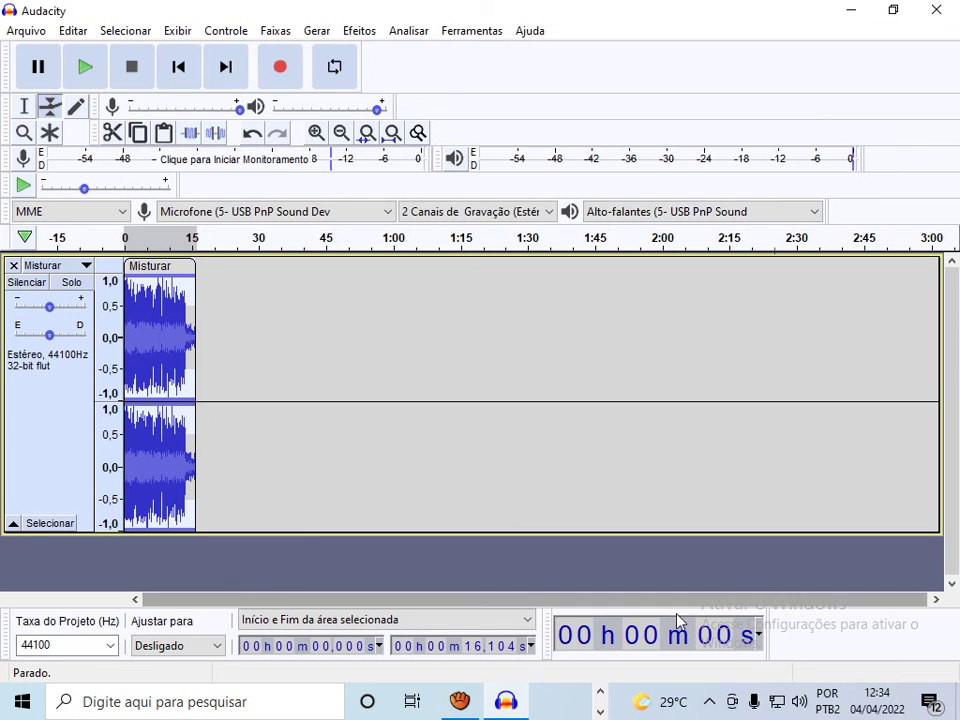
left_click(410, 706)
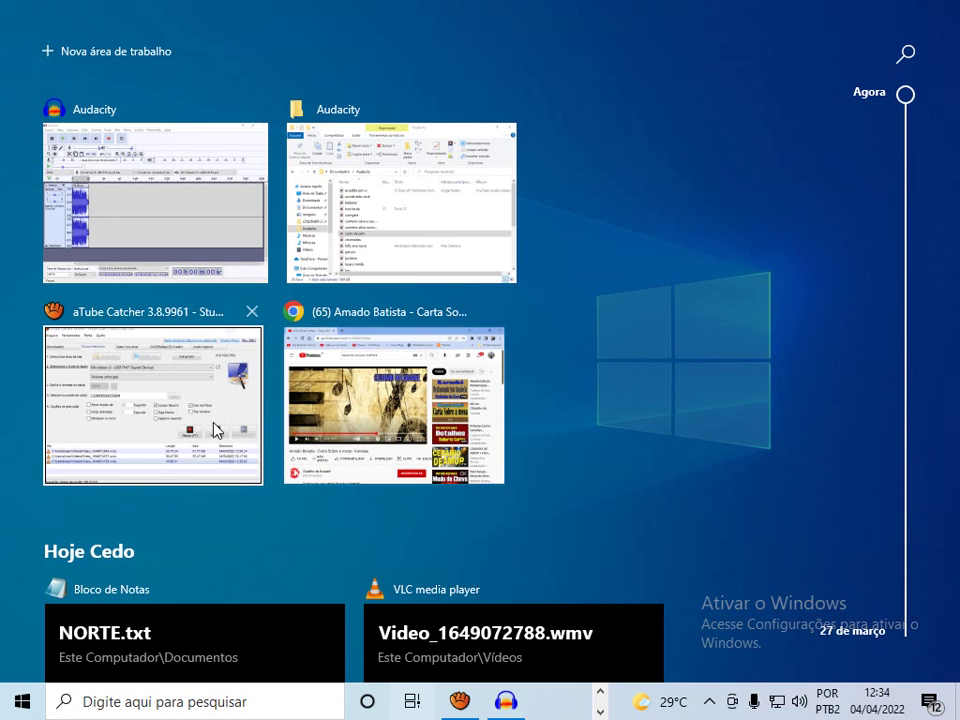
left_click(191, 434)
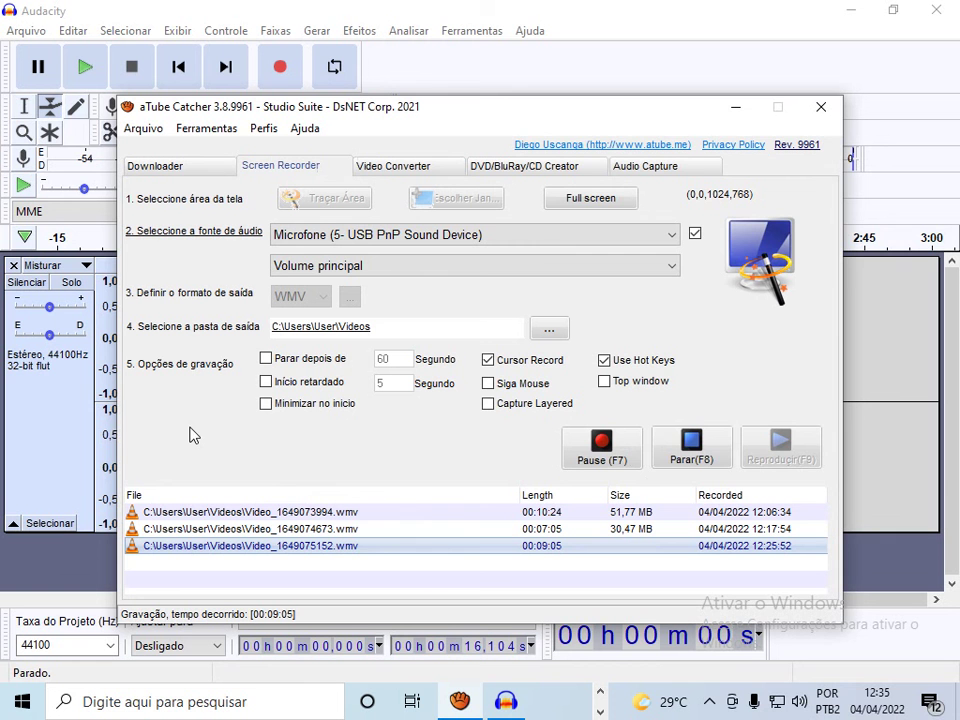